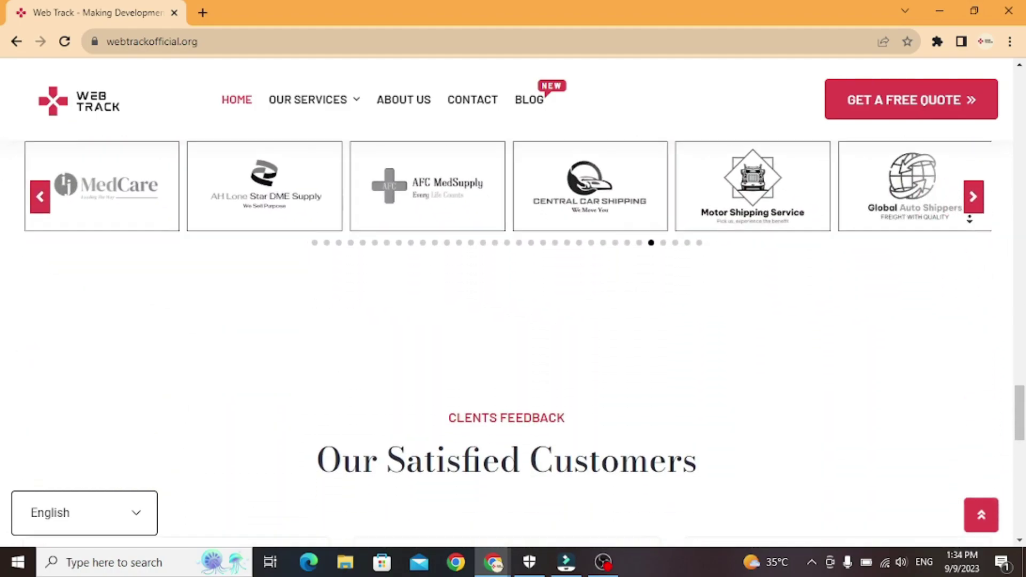
- Search Google for 'rumble' and review the Rumble result description
{"action": "left_click", "coordinate": [969, 221]}
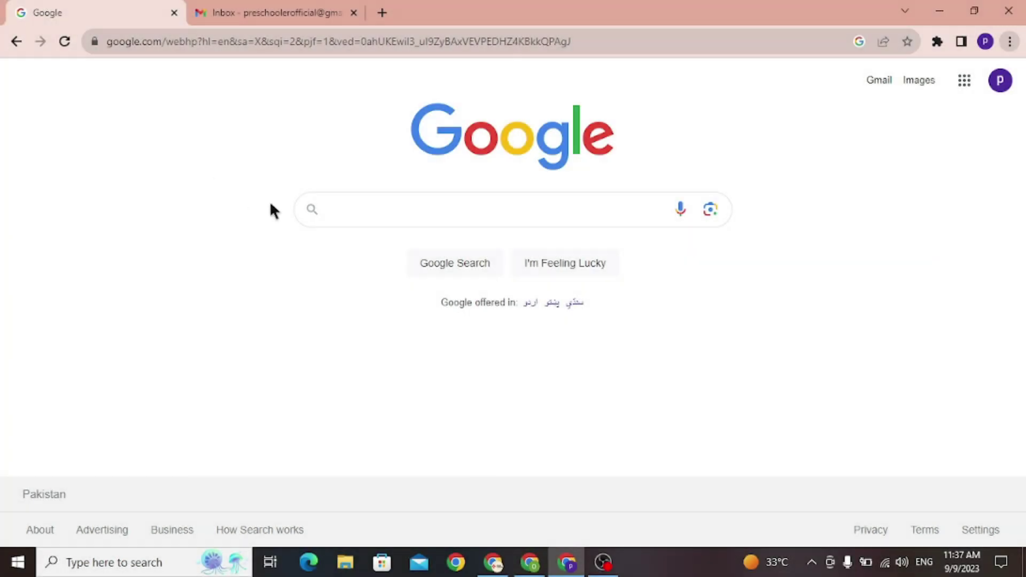
{"action": "left_click", "coordinate": [342, 211]}
{"action": "type", "text": "rum"}
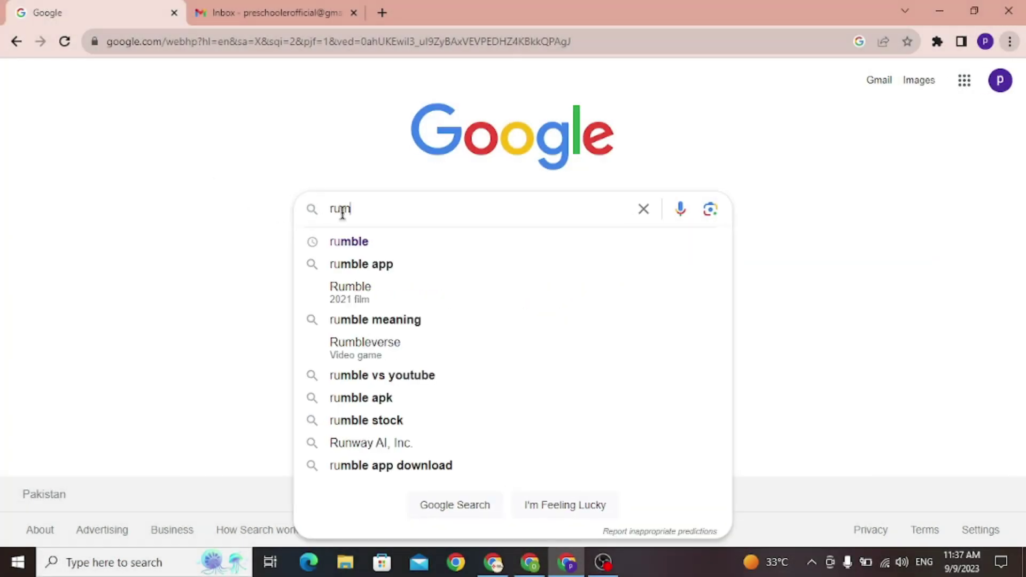
{"action": "type", "text": "ble"}
{"action": "key", "text": "Return"}
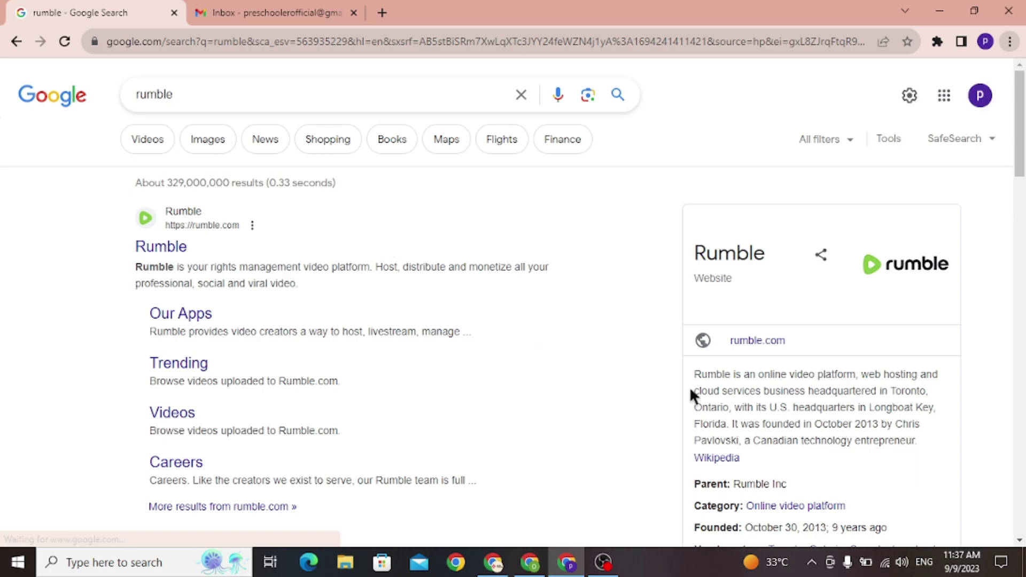
{"action": "mouse_move", "coordinate": [694, 372]}
{"action": "left_mouse_down"}
{"action": "mouse_move", "coordinate": [798, 410]}
{"action": "mouse_move", "coordinate": [937, 409]}
{"action": "left_mouse_up"}
{"action": "left_click", "coordinate": [937, 409]}
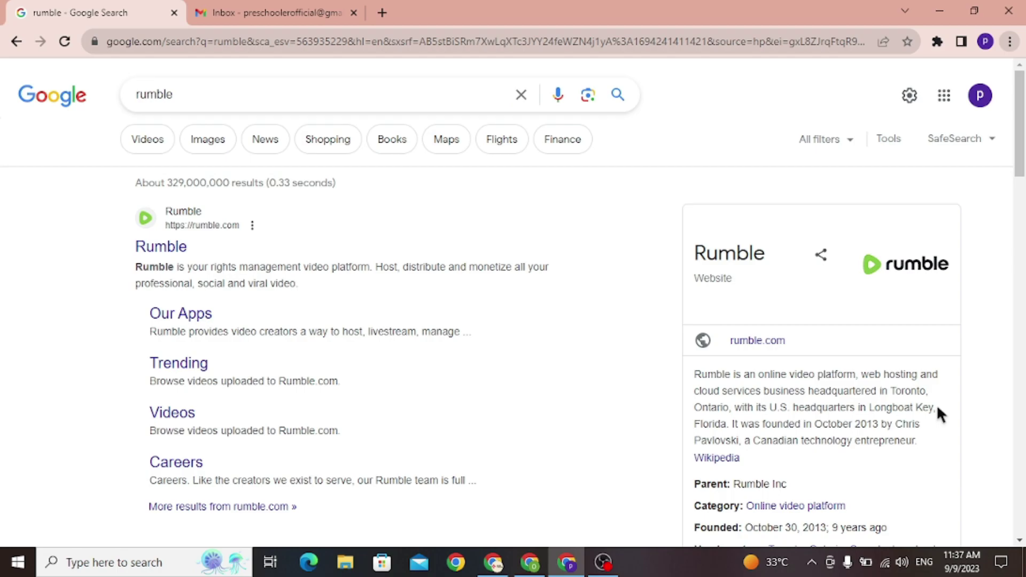
- Open the rumble.com result to load the Rumble homepage
{"action": "left_click", "coordinate": [176, 255]}
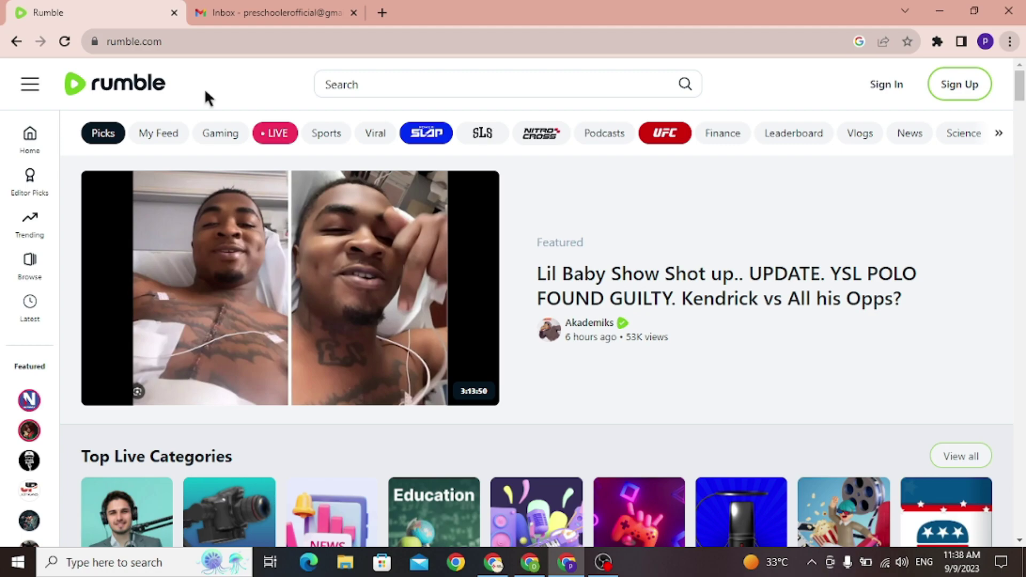
{"action": "scroll", "coordinate": [394, 219], "scroll_direction": "down", "scroll_amount": 1}
{"action": "scroll", "coordinate": [394, 220], "scroll_direction": "down", "scroll_amount": 3}
{"action": "scroll", "coordinate": [396, 220], "scroll_direction": "down", "scroll_amount": 2}
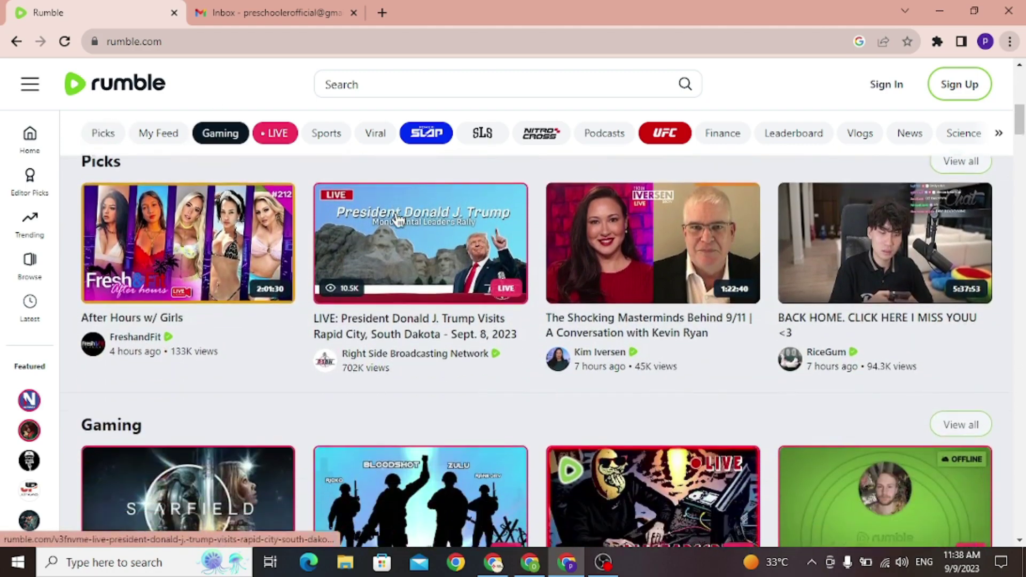
{"action": "scroll", "coordinate": [393, 219], "scroll_direction": "down", "scroll_amount": 1}
{"action": "scroll", "coordinate": [393, 218], "scroll_direction": "down", "scroll_amount": 2}
{"action": "scroll", "coordinate": [394, 218], "scroll_direction": "down", "scroll_amount": 2}
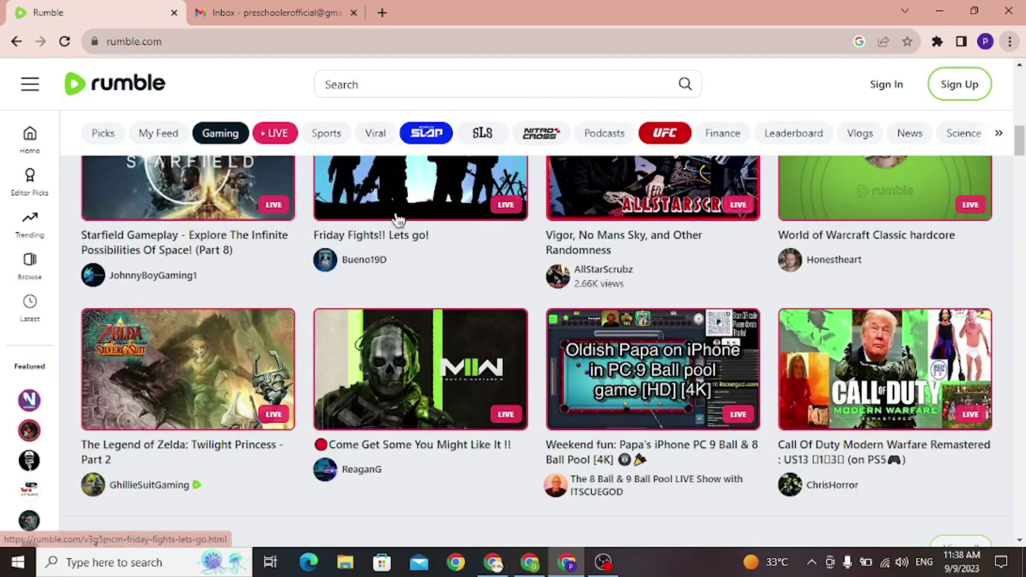
{"action": "scroll", "coordinate": [396, 218], "scroll_direction": "up", "scroll_amount": 2}
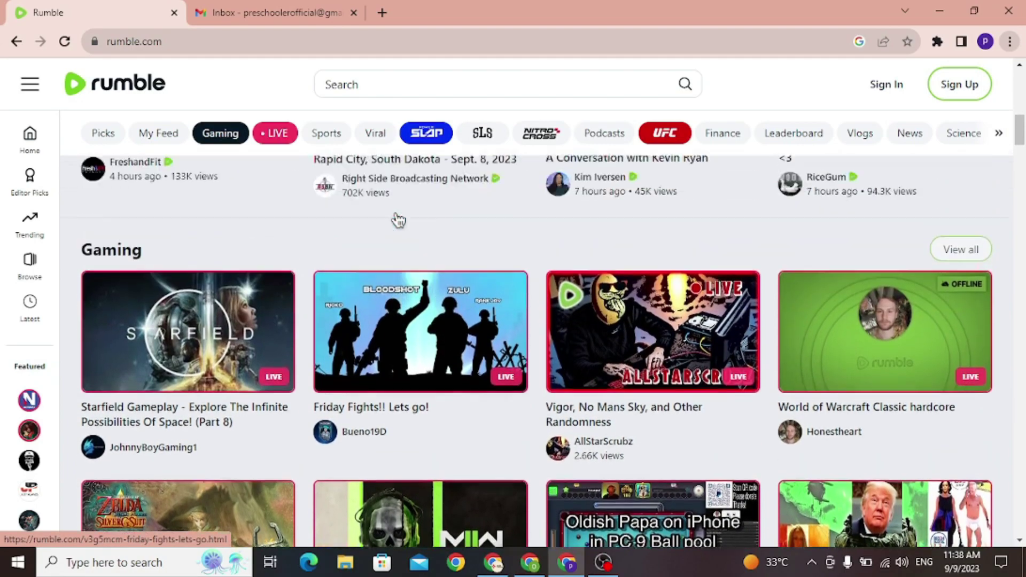
{"action": "scroll", "coordinate": [397, 218], "scroll_direction": "up", "scroll_amount": 2}
{"action": "scroll", "coordinate": [397, 220], "scroll_direction": "up", "scroll_amount": 3}
{"action": "scroll", "coordinate": [399, 219], "scroll_direction": "up", "scroll_amount": 2}
{"action": "scroll", "coordinate": [398, 221], "scroll_direction": "up", "scroll_amount": 3}
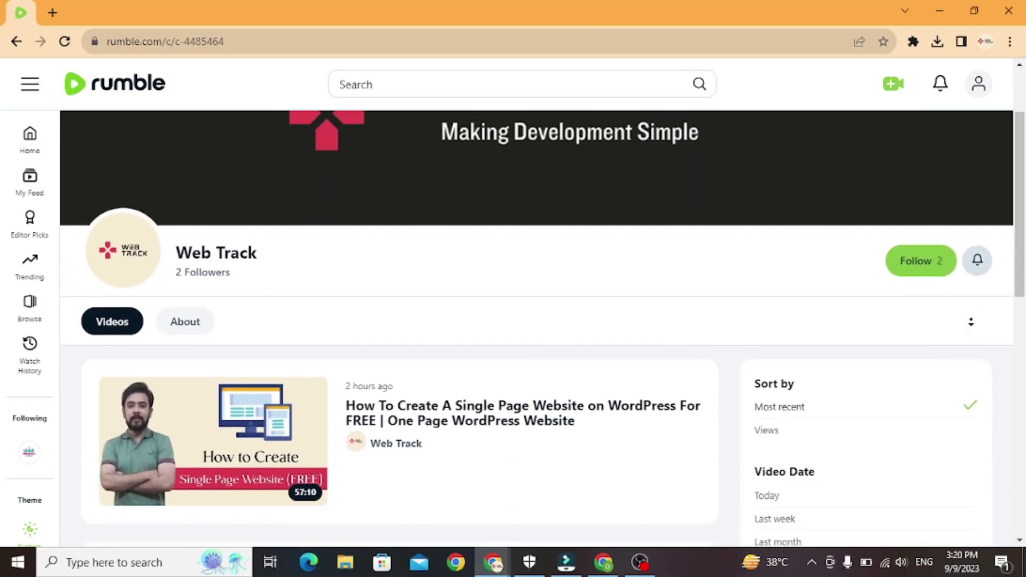
{"action": "scroll", "coordinate": [975, 335], "scroll_direction": "down", "scroll_amount": 2}
{"action": "scroll", "coordinate": [976, 334], "scroll_direction": "down", "scroll_amount": 2}
{"action": "scroll", "coordinate": [975, 335], "scroll_direction": "down", "scroll_amount": 2}
{"action": "scroll", "coordinate": [975, 334], "scroll_direction": "down", "scroll_amount": 1}
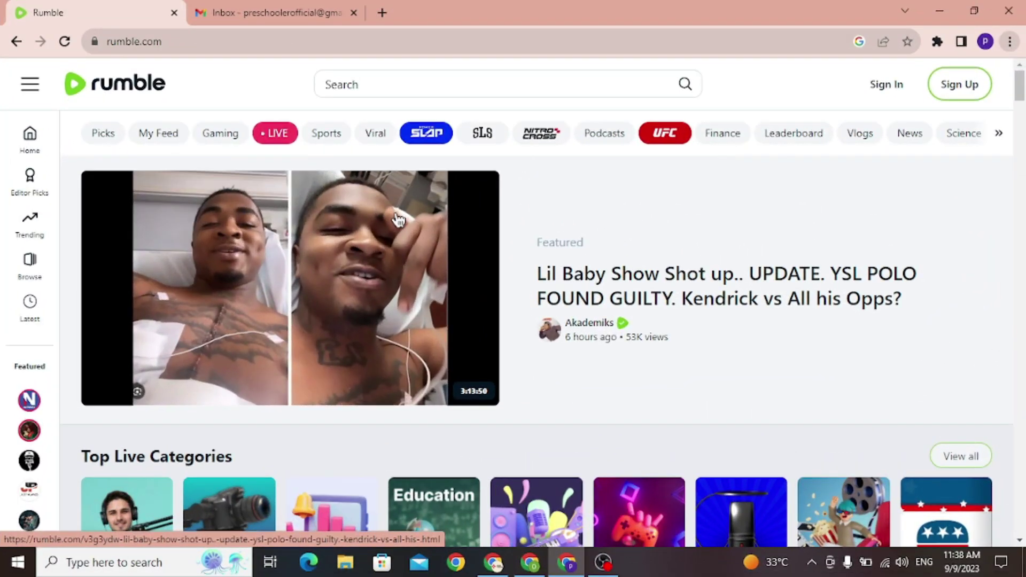
- Start a free Rumble sign-up and fill in the name and username
{"action": "left_click", "coordinate": [946, 90]}
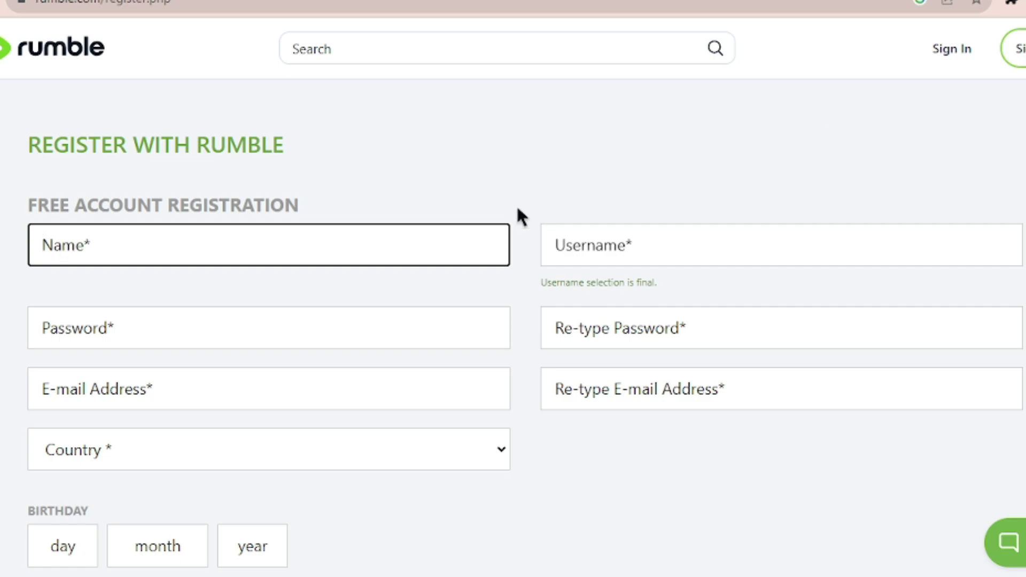
{"action": "left_click", "coordinate": [381, 274]}
{"action": "left_click", "coordinate": [587, 254]}
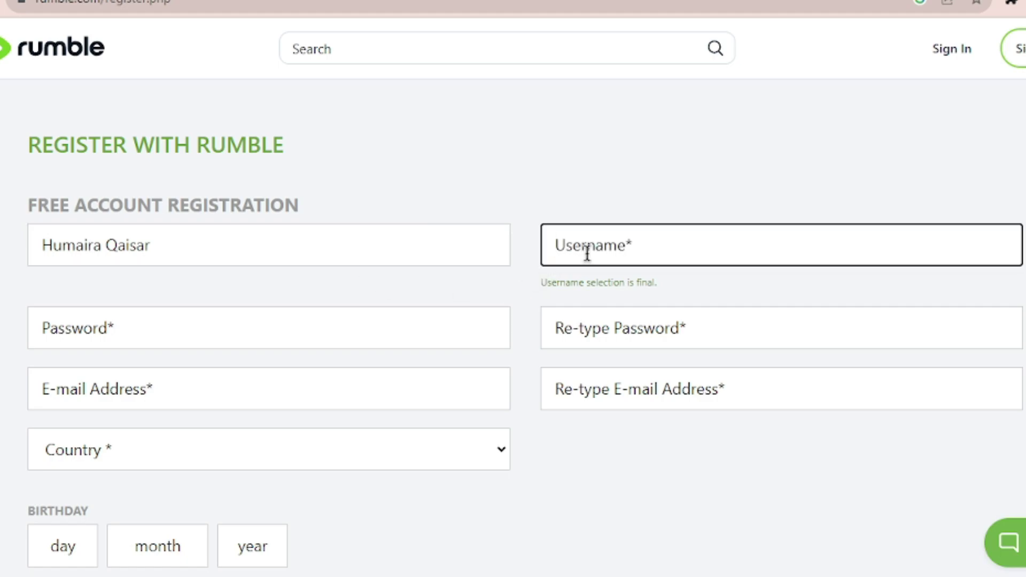
{"action": "type", "text": "hqofficial"}
{"action": "left_click", "coordinate": [533, 280]}
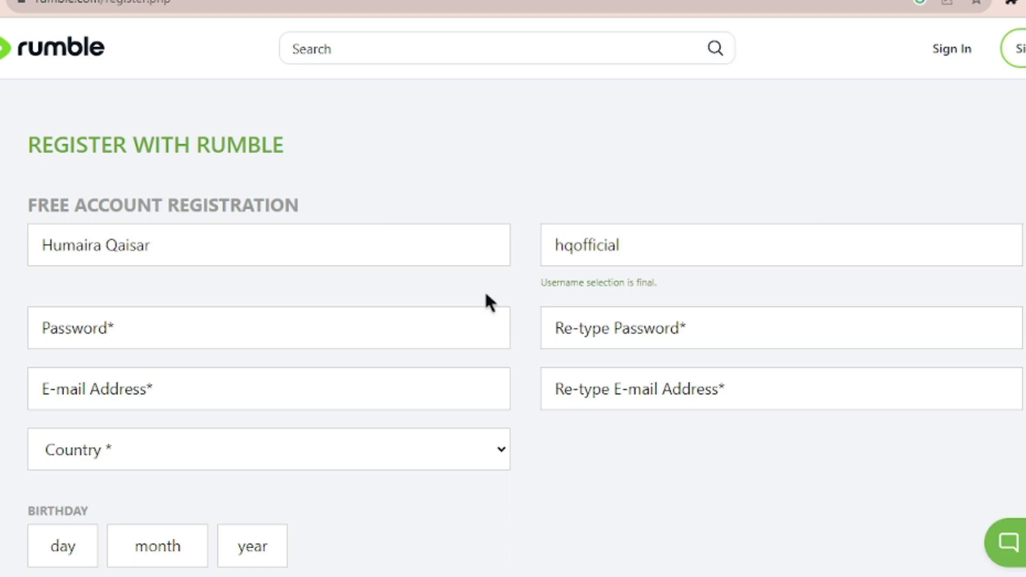
- Accept Chrome's suggested strong password and select it for copying
{"action": "left_click", "coordinate": [153, 325]}
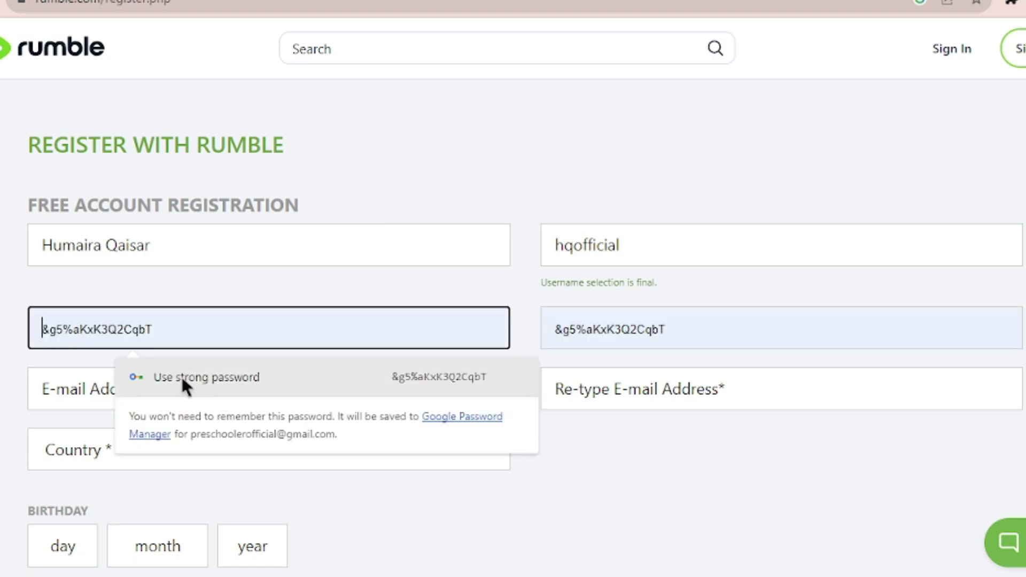
{"action": "left_click", "coordinate": [181, 375]}
{"action": "left_click", "coordinate": [199, 335]}
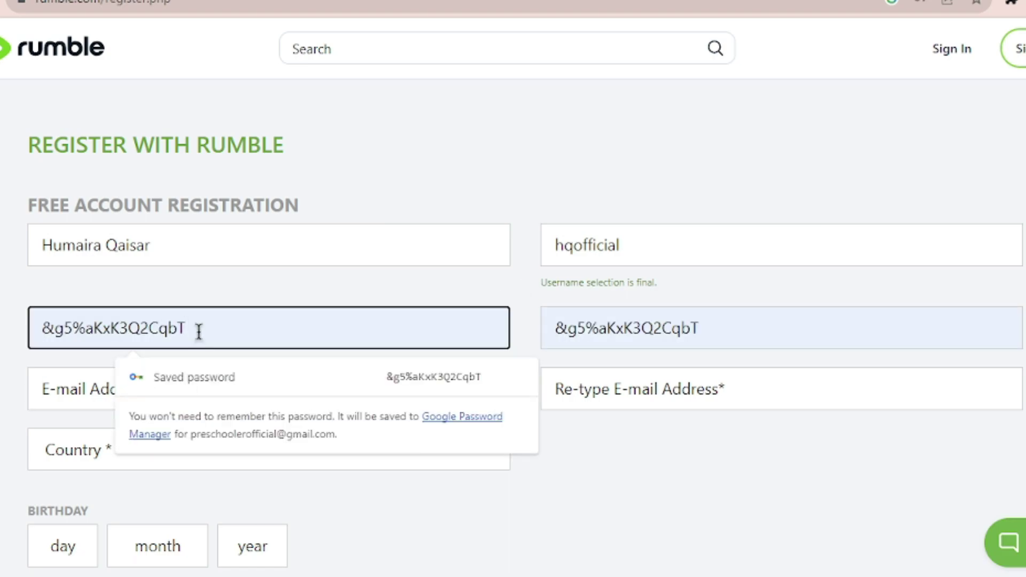
{"action": "double_click", "coordinate": [199, 335]}
{"action": "right_click", "coordinate": [174, 330]}
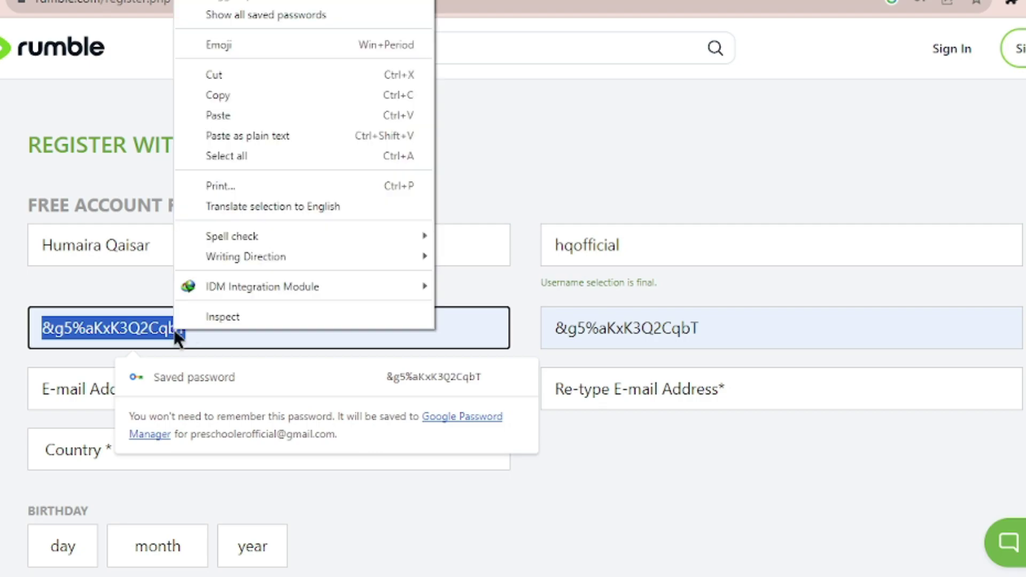
- Copy the password, enter the email twice and choose Pakistan as country
{"action": "left_click", "coordinate": [268, 97]}
{"action": "left_click", "coordinate": [307, 285]}
{"action": "scroll", "coordinate": [308, 285], "scroll_direction": "down", "scroll_amount": 1}
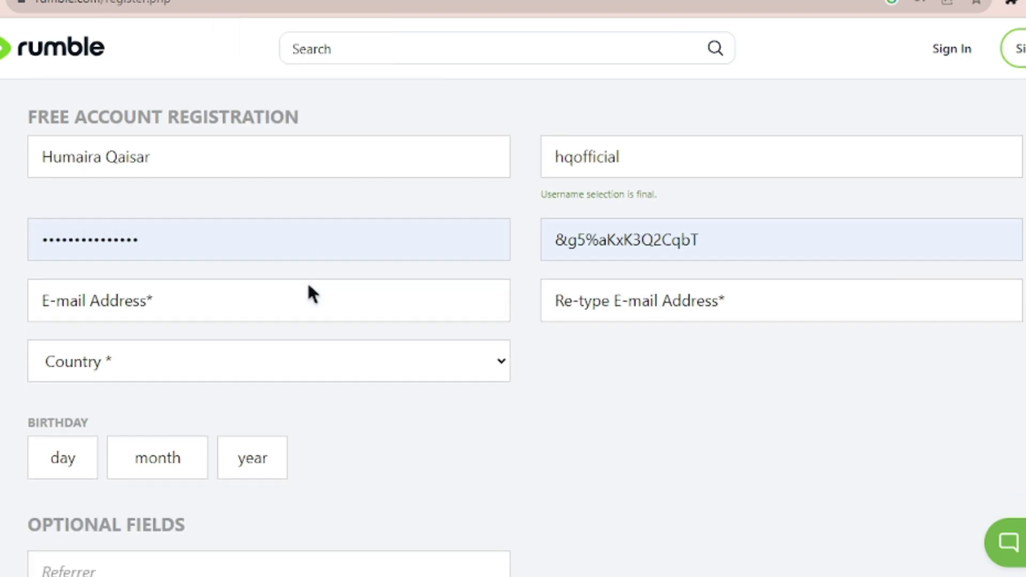
{"action": "left_click", "coordinate": [204, 300]}
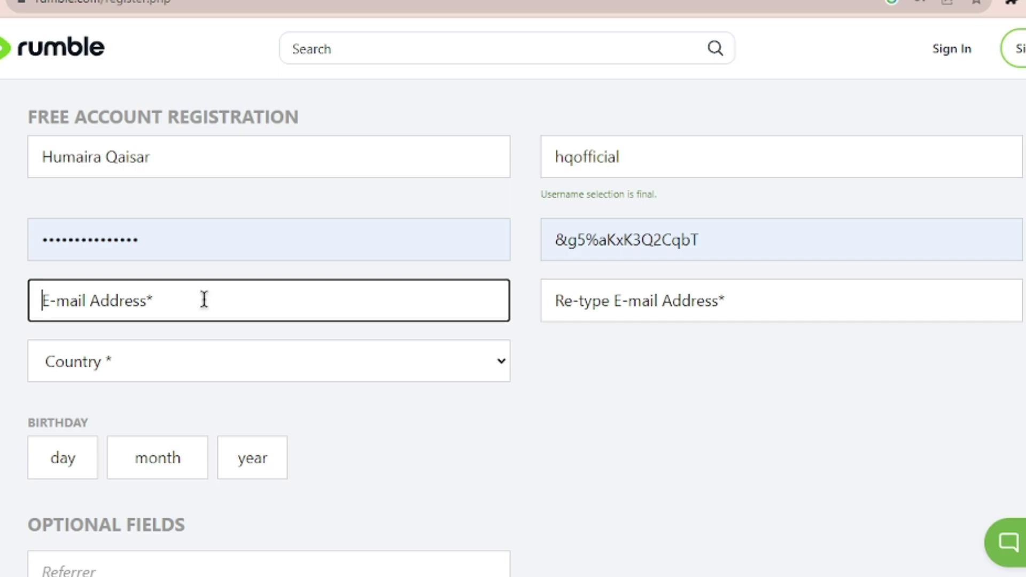
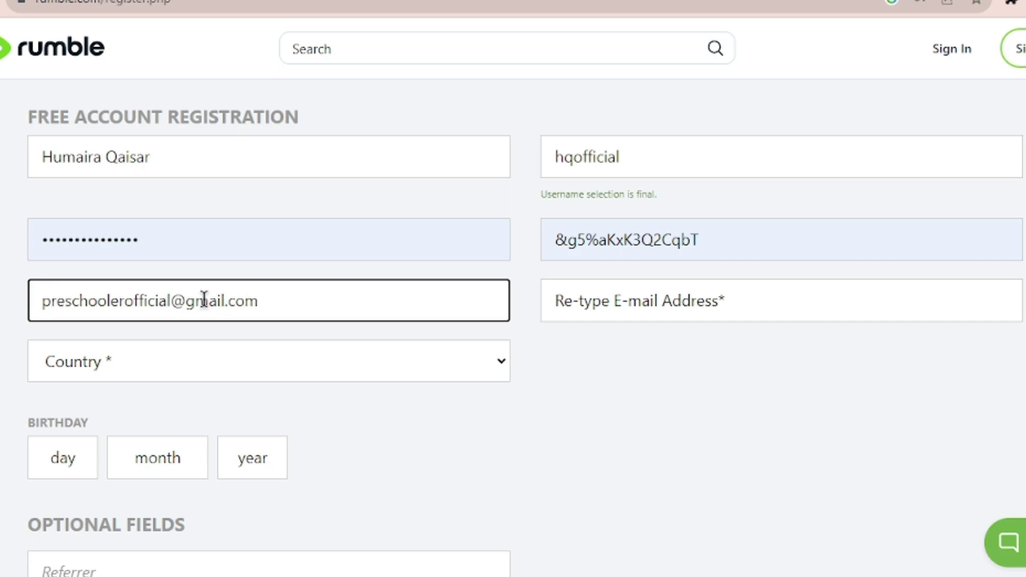
{"action": "left_click", "coordinate": [574, 301]}
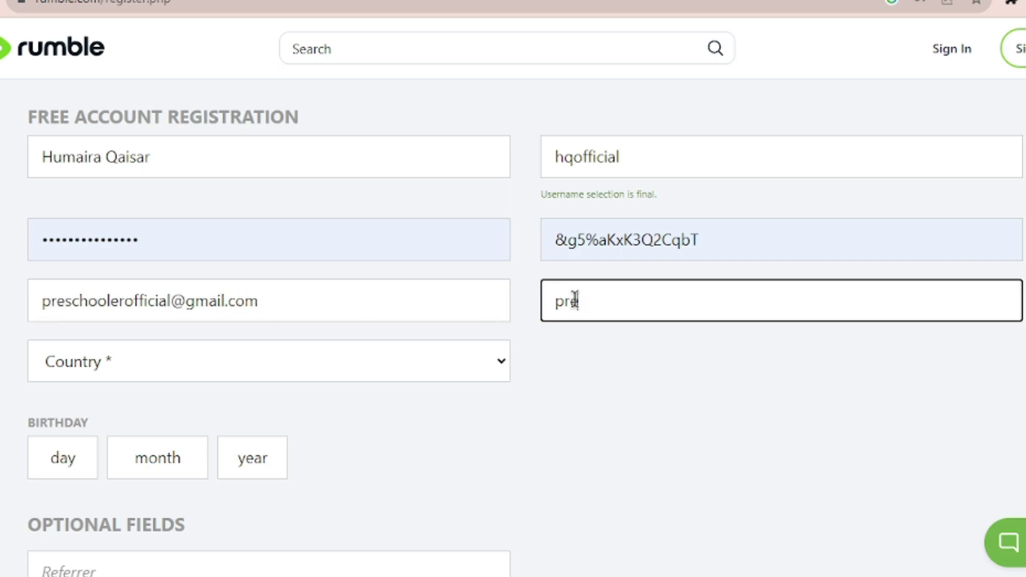
{"action": "left_click", "coordinate": [501, 361]}
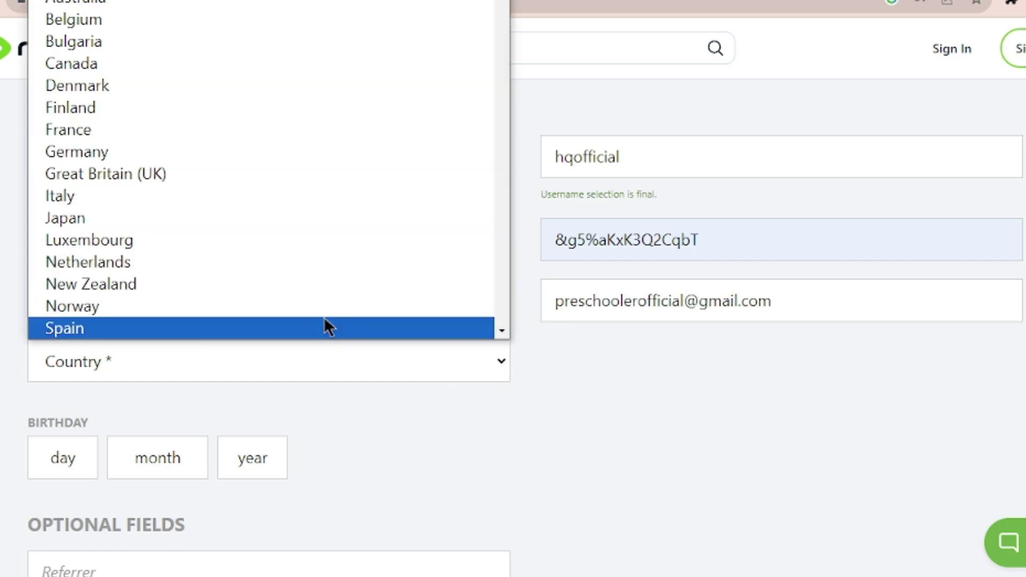
{"action": "type", "text": "pak"}
{"action": "left_click", "coordinate": [218, 321]}
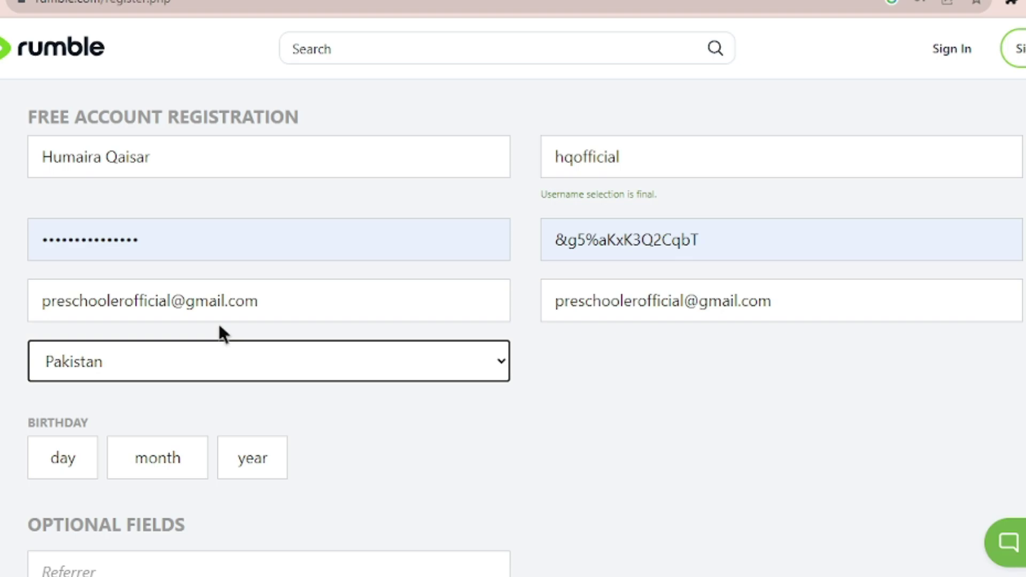
{"action": "scroll", "coordinate": [221, 333], "scroll_direction": "down", "scroll_amount": 1}
- Set the birthday to 10 February 1991
{"action": "left_click", "coordinate": [301, 362]}
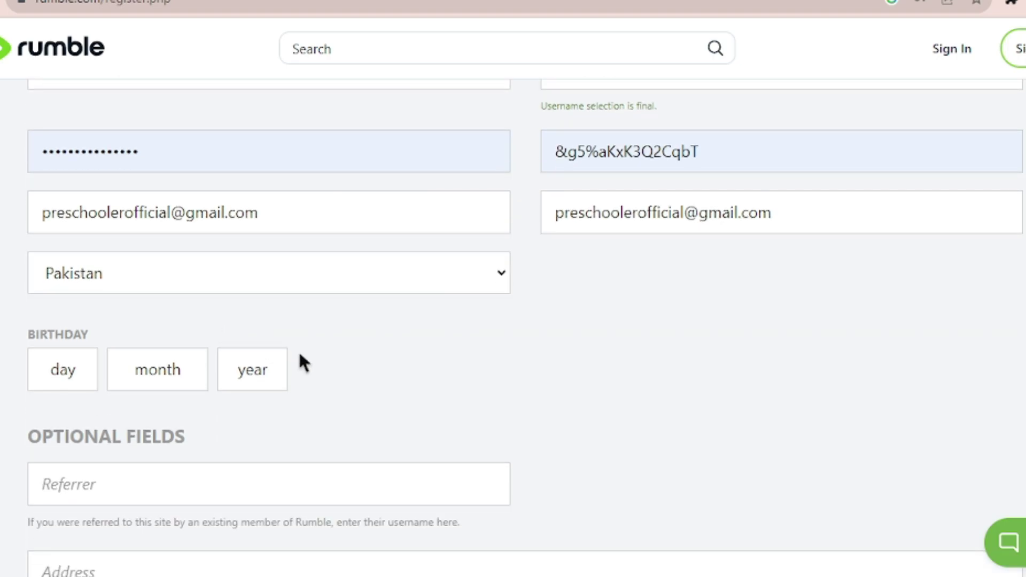
{"action": "left_click", "coordinate": [80, 363]}
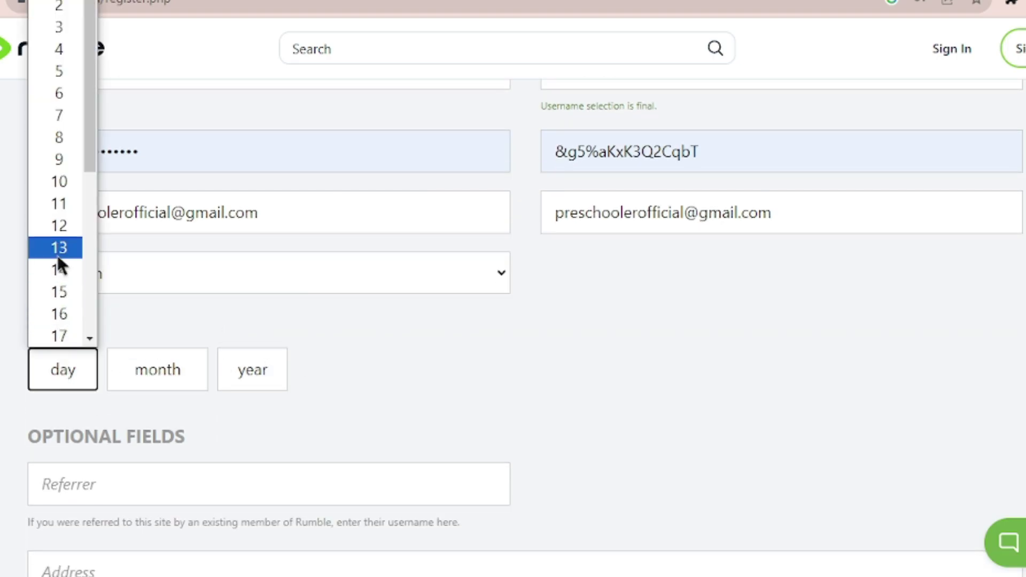
{"action": "left_click", "coordinate": [64, 187]}
{"action": "left_click", "coordinate": [148, 365]}
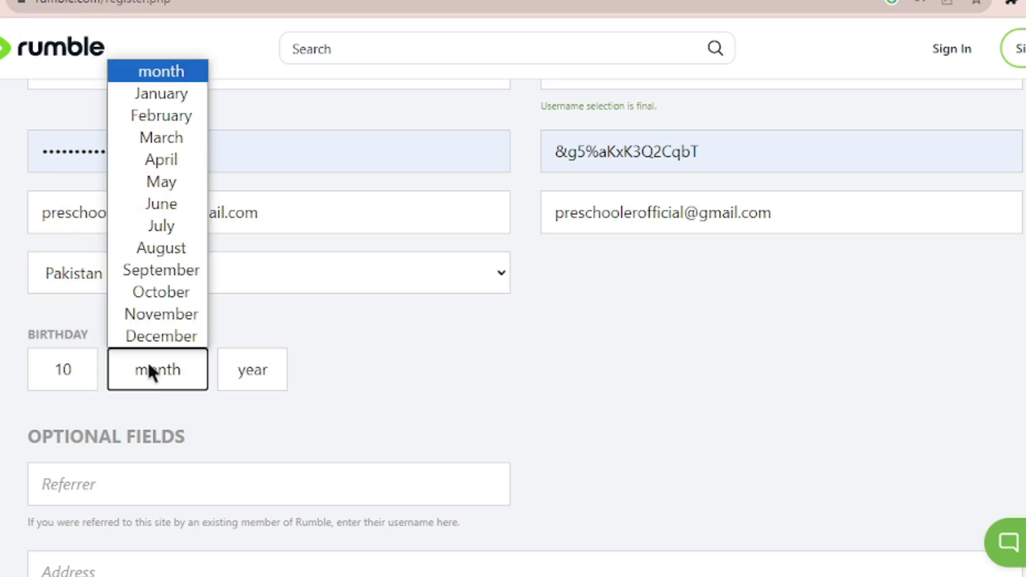
{"action": "left_click", "coordinate": [184, 116]}
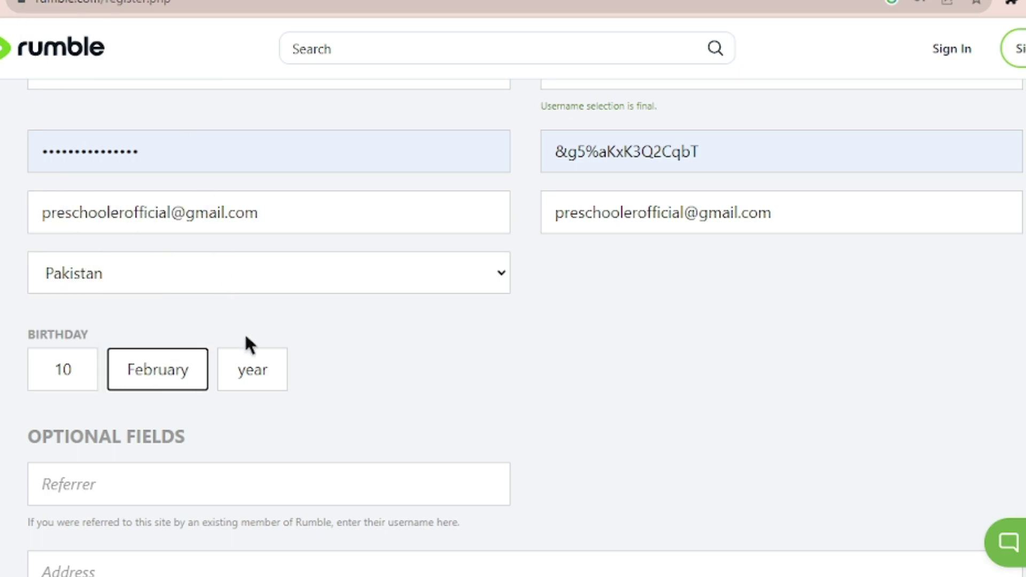
{"action": "left_click", "coordinate": [248, 365]}
{"action": "scroll", "coordinate": [240, 256], "scroll_direction": "down", "scroll_amount": 2}
{"action": "scroll", "coordinate": [243, 268], "scroll_direction": "down", "scroll_amount": 3}
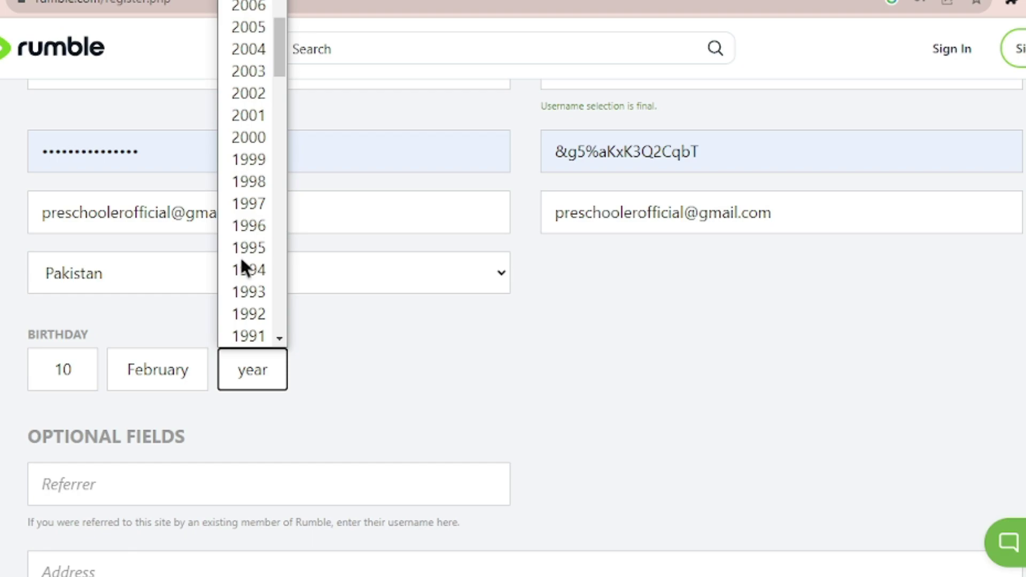
{"action": "scroll", "coordinate": [242, 269], "scroll_direction": "down", "scroll_amount": 3}
{"action": "left_click", "coordinate": [253, 164]}
- Agree to the terms and register, reaching the check-your-email confirmation
{"action": "left_click", "coordinate": [317, 336]}
{"action": "scroll", "coordinate": [447, 368], "scroll_direction": "down", "scroll_amount": 1}
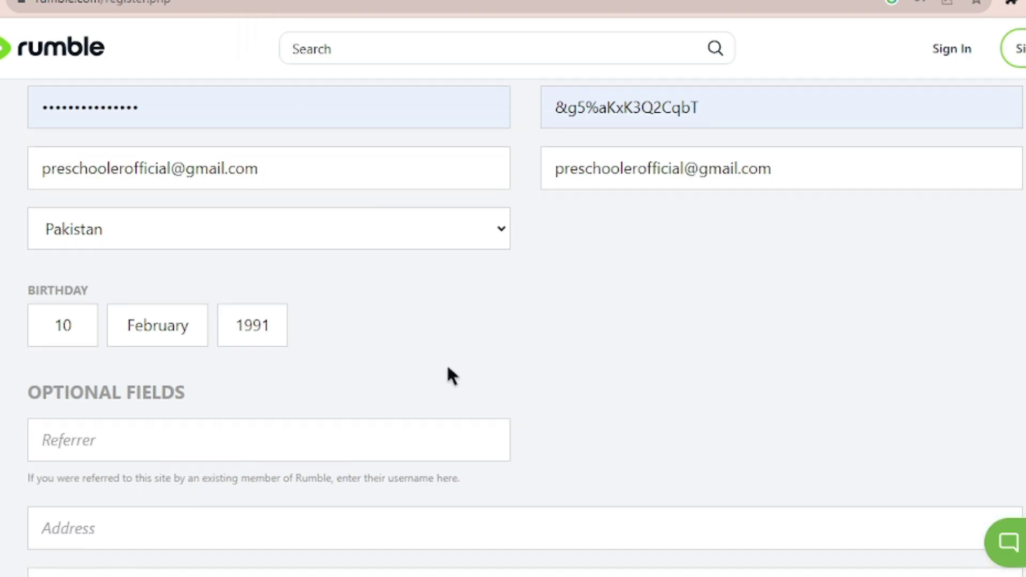
{"action": "scroll", "coordinate": [497, 373], "scroll_direction": "down", "scroll_amount": 2}
{"action": "scroll", "coordinate": [554, 393], "scroll_direction": "down", "scroll_amount": 2}
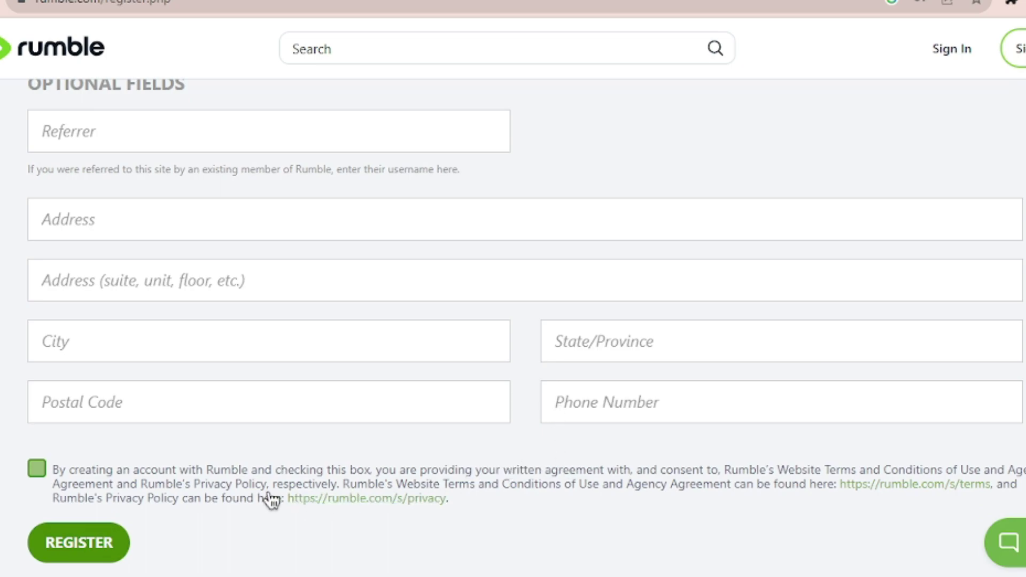
{"action": "left_click", "coordinate": [37, 469]}
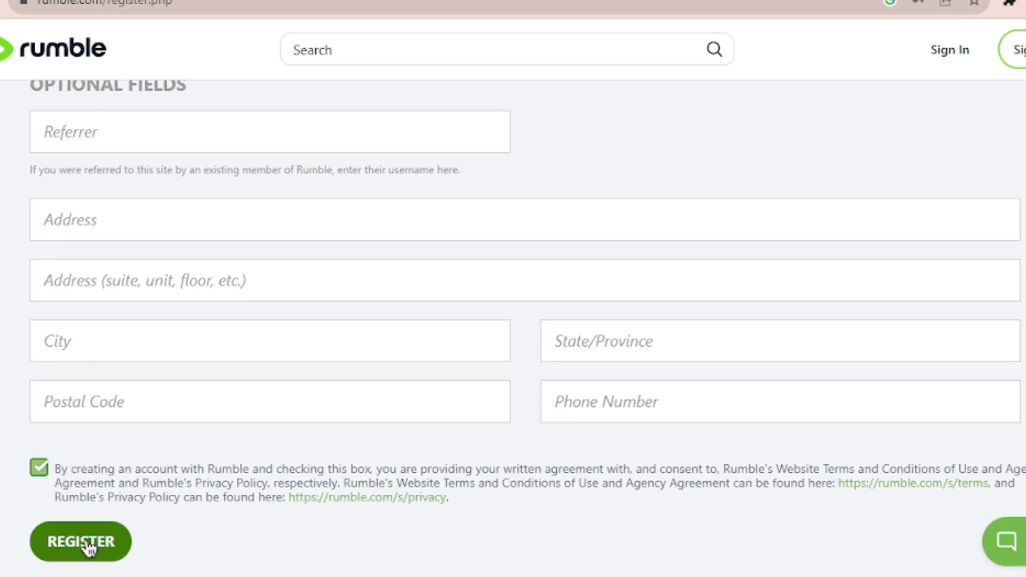
{"action": "left_click", "coordinate": [84, 543]}
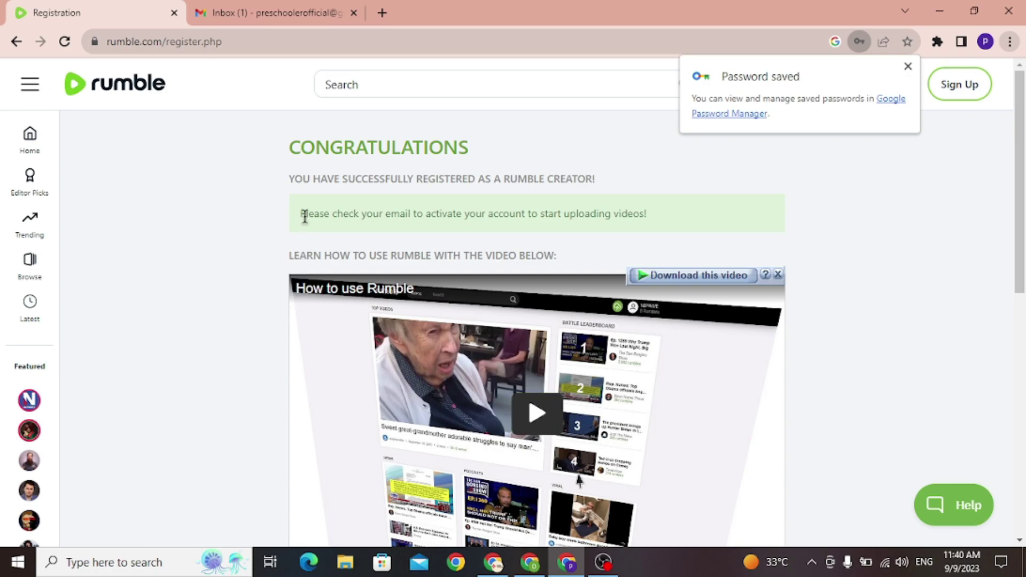
{"action": "left_click_drag", "start_coordinate": [300, 212], "coordinate": [663, 217]}
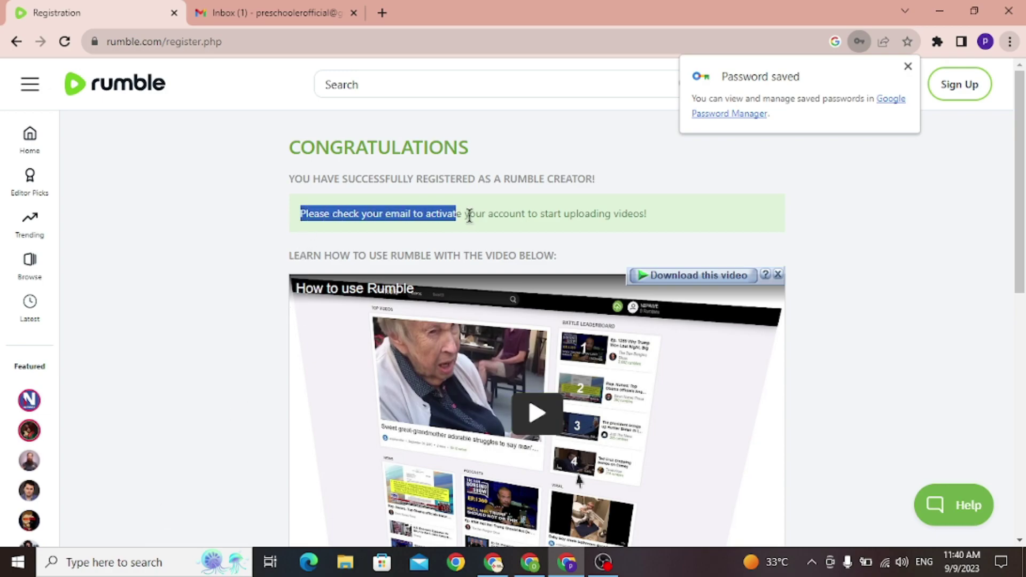
{"action": "left_click", "coordinate": [663, 215]}
- Follow the Gmail activation email's link so Rumble confirms the account is verified
{"action": "left_click", "coordinate": [281, 14]}
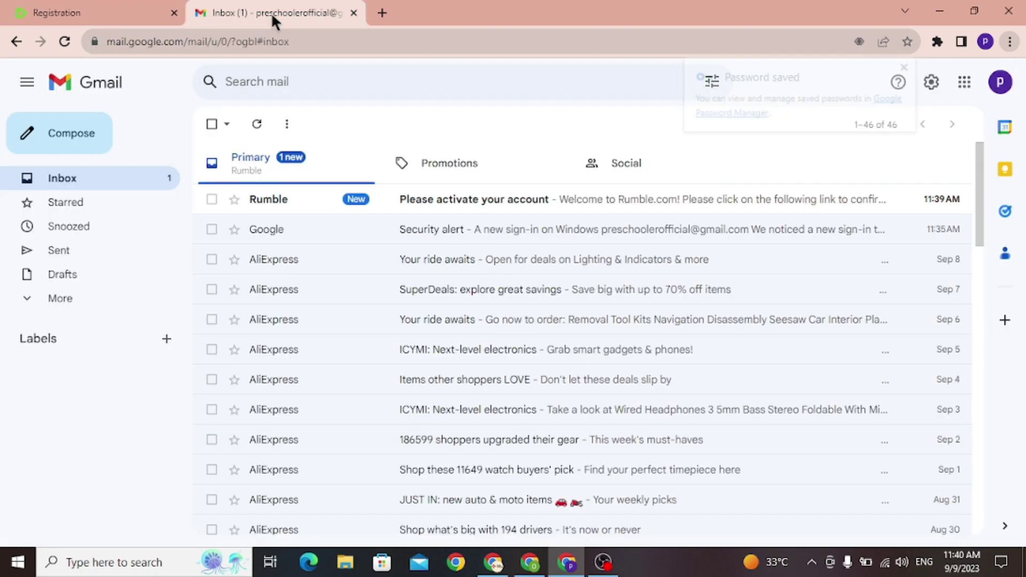
{"action": "left_click", "coordinate": [440, 199]}
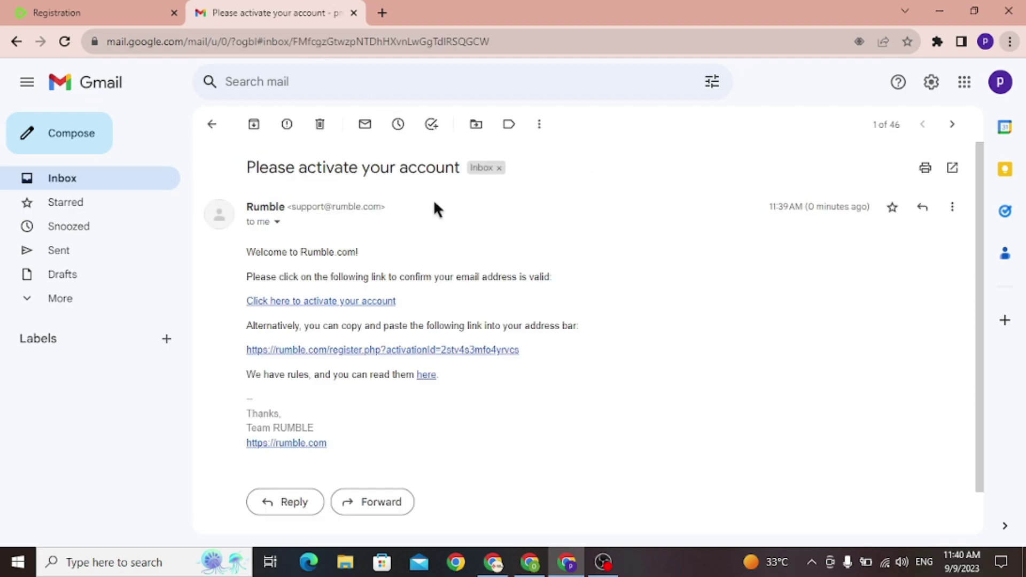
{"action": "left_click", "coordinate": [329, 303]}
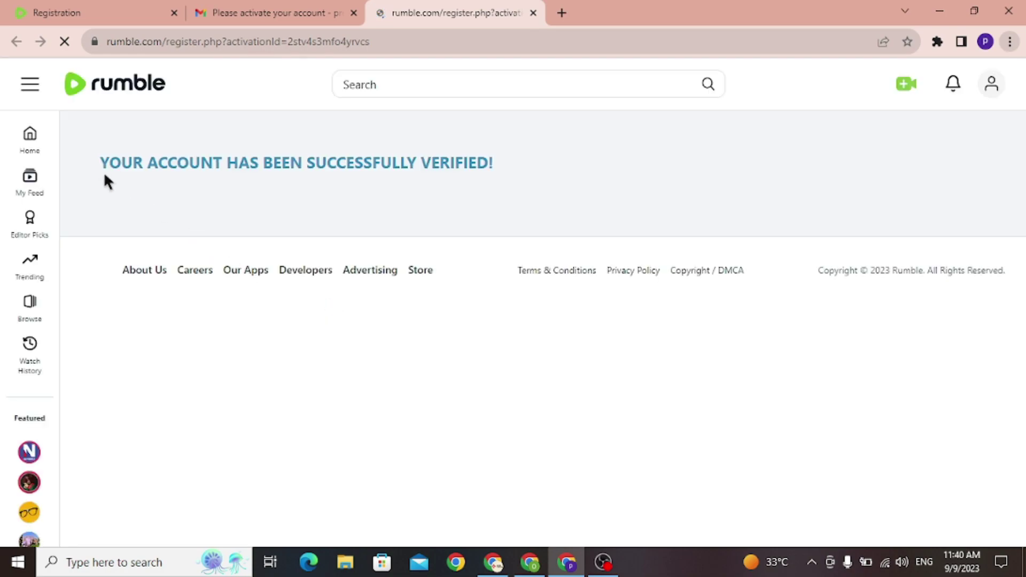
{"action": "left_click_drag", "start_coordinate": [104, 176], "coordinate": [527, 167]}
{"action": "left_click", "coordinate": [534, 201]}
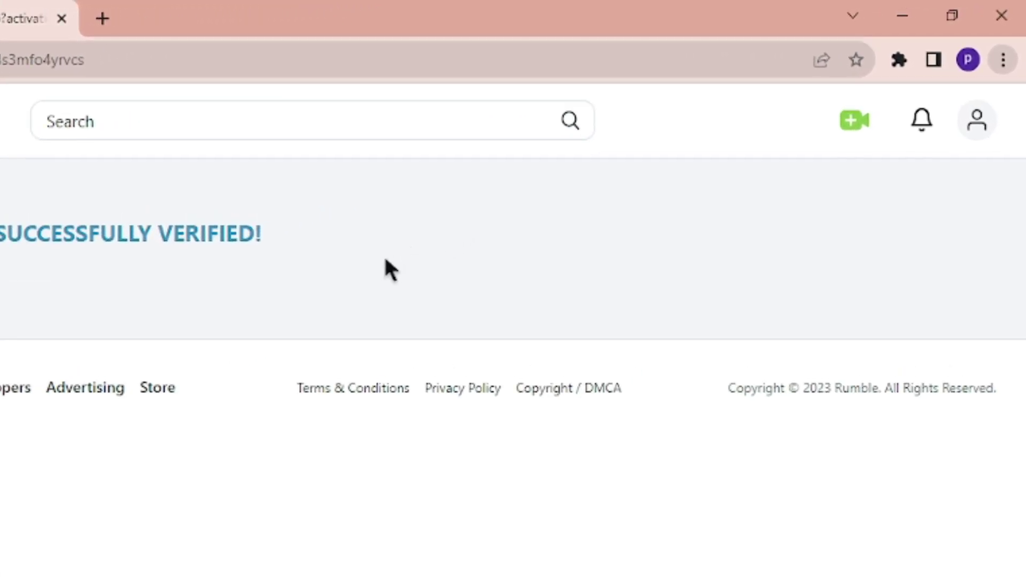
- Go to My Channels from the account menu and start creating a new channel
{"action": "left_click", "coordinate": [978, 129]}
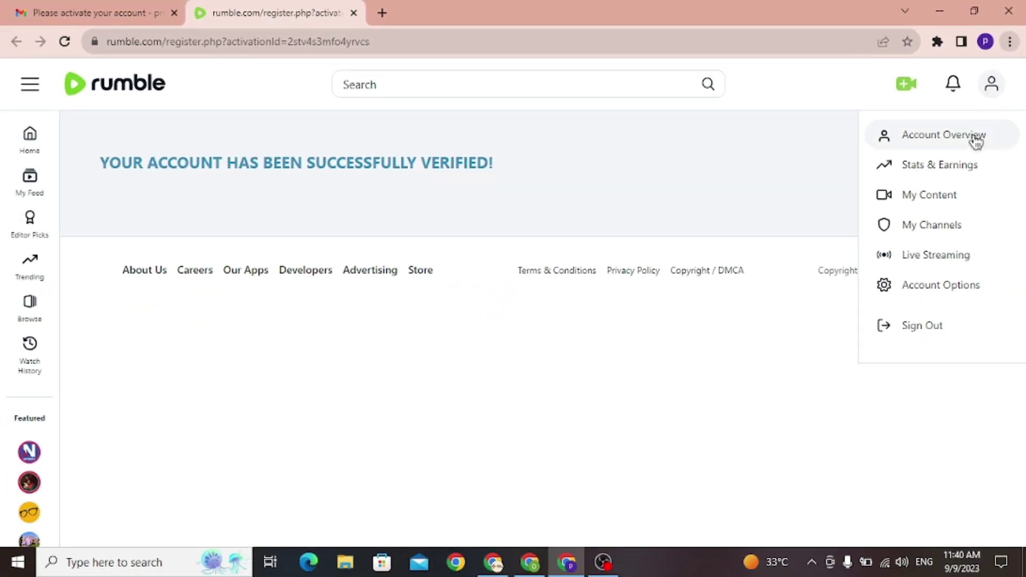
{"action": "left_click", "coordinate": [932, 230]}
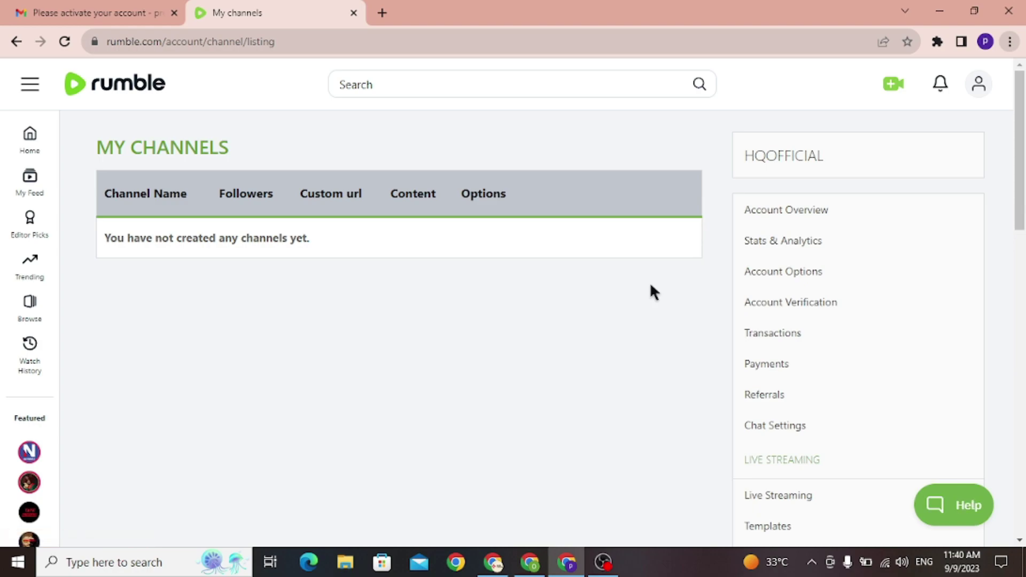
{"action": "scroll", "coordinate": [864, 302], "scroll_direction": "down", "scroll_amount": 1}
{"action": "scroll", "coordinate": [866, 303], "scroll_direction": "down", "scroll_amount": 2}
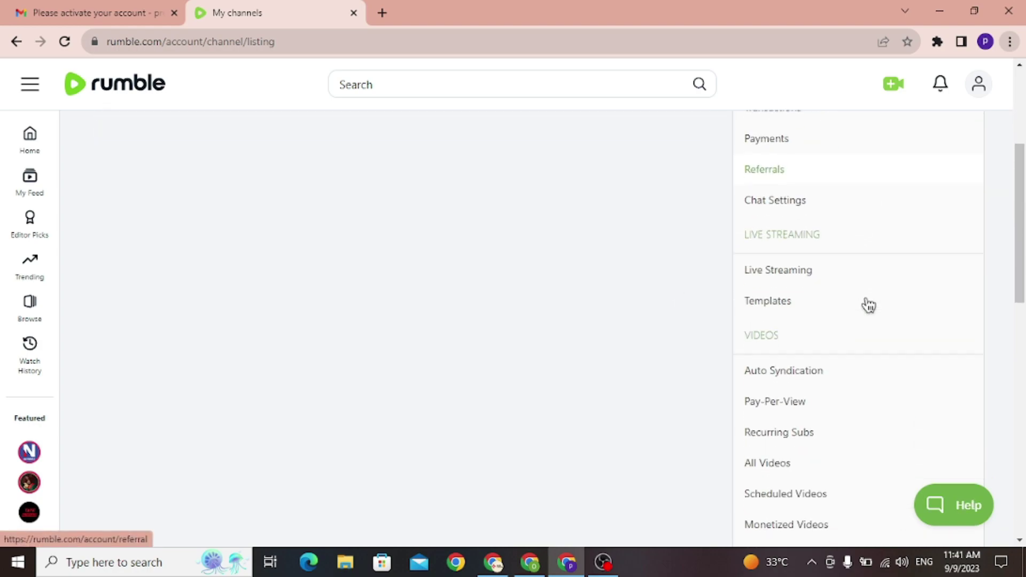
{"action": "scroll", "coordinate": [869, 305], "scroll_direction": "down", "scroll_amount": 3}
{"action": "scroll", "coordinate": [868, 305], "scroll_direction": "down", "scroll_amount": 2}
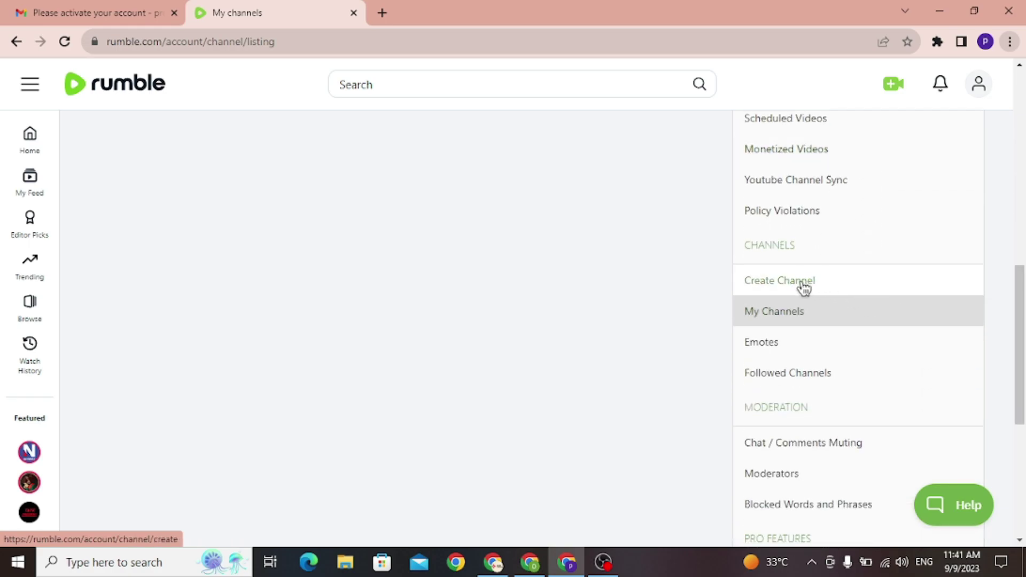
{"action": "left_click", "coordinate": [863, 289]}
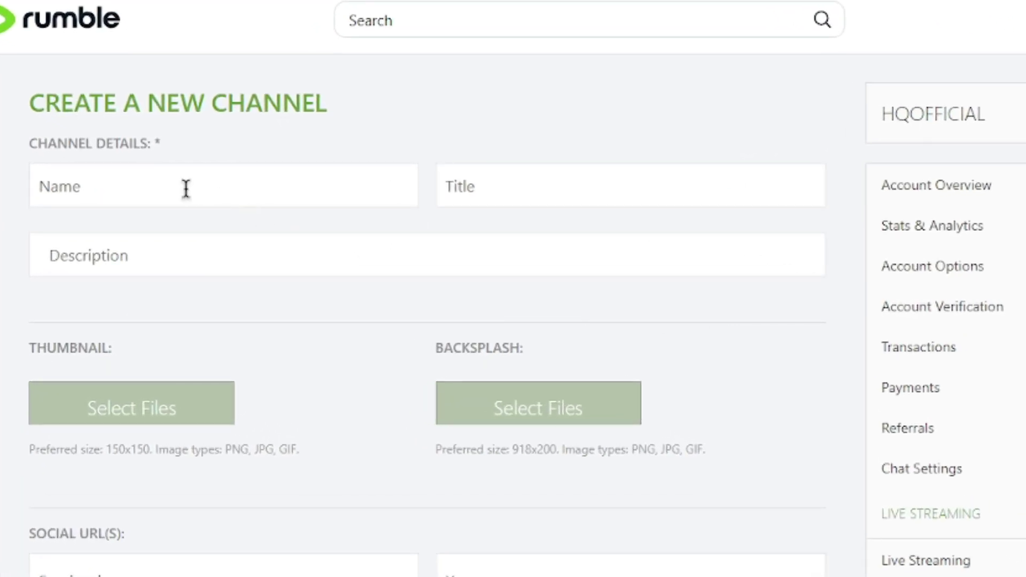
- Name the channel Preschooler, title it Platform for Kids, add the description and create it
{"action": "left_click", "coordinate": [186, 188]}
{"action": "type", "text": "Preschooler"}
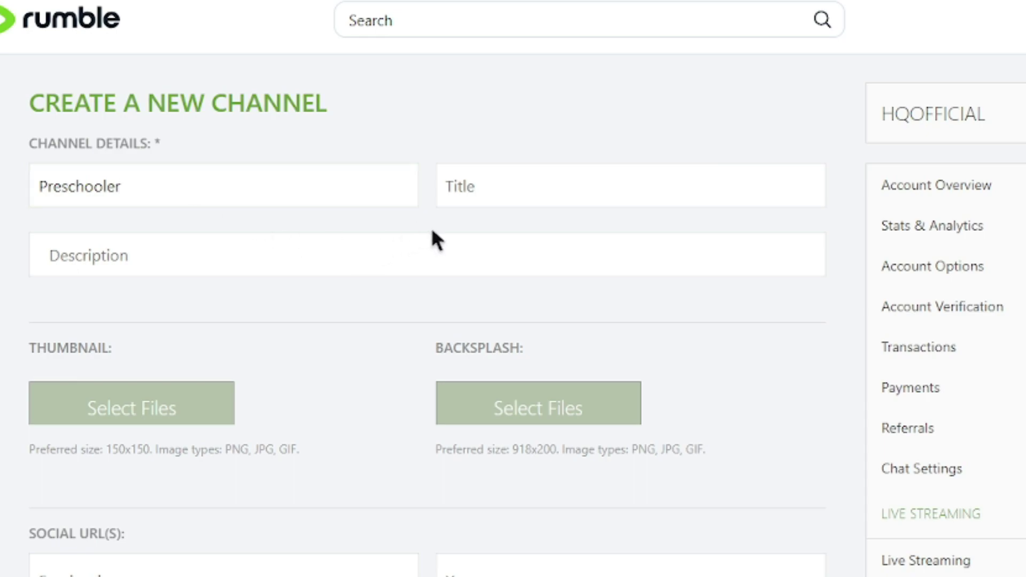
{"action": "left_click", "coordinate": [473, 178]}
{"action": "type", "text": "Platform for Kids"}
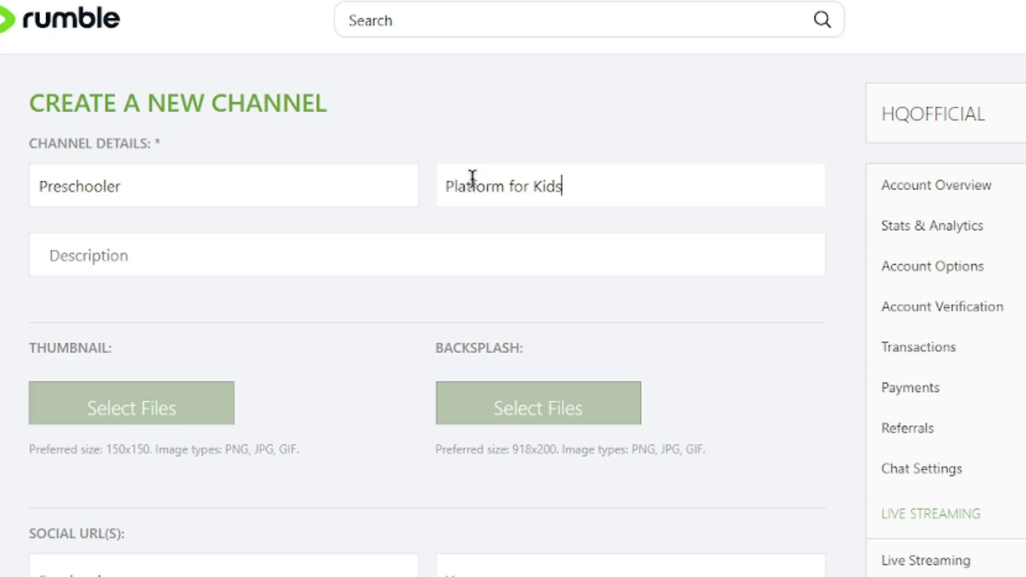
{"action": "left_click", "coordinate": [389, 254]}
{"action": "type", "text": "Children desire to interact with different"}
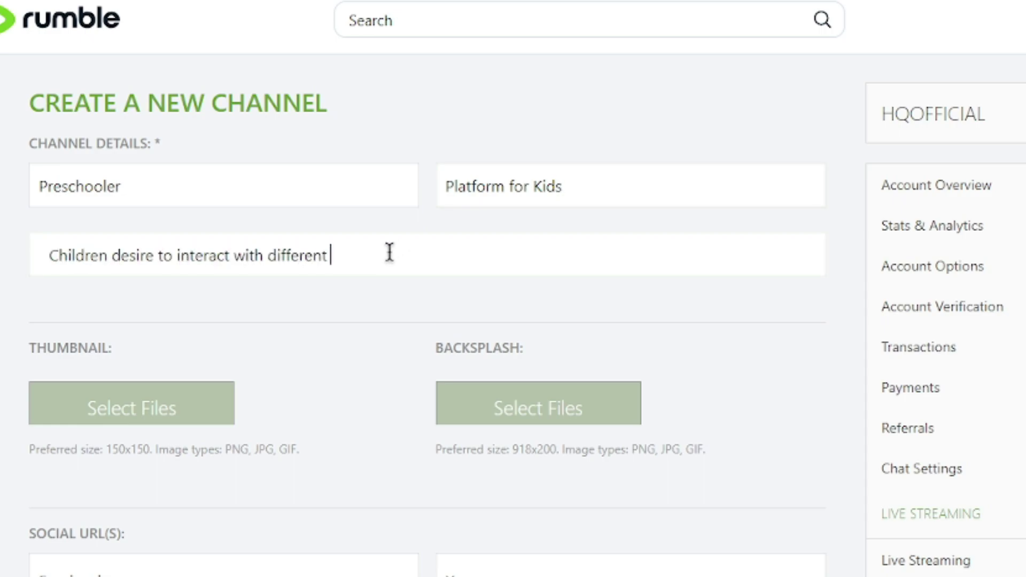
{"action": "type", "text": " and fictitious worlds, think in"}
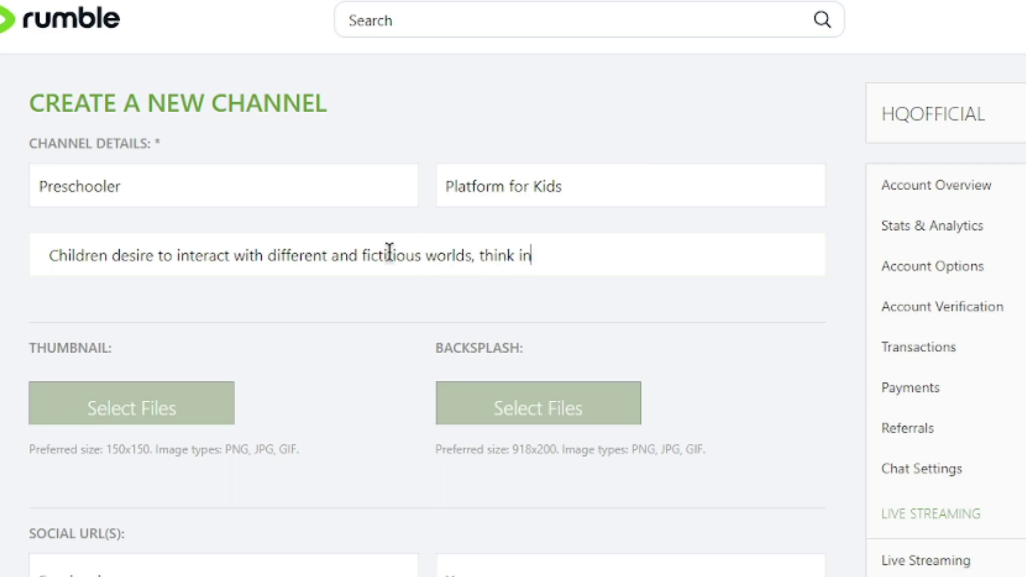
{"action": "type", "text": "dependently, and see things for themselves"}
{"action": "left_click", "coordinate": [387, 283]}
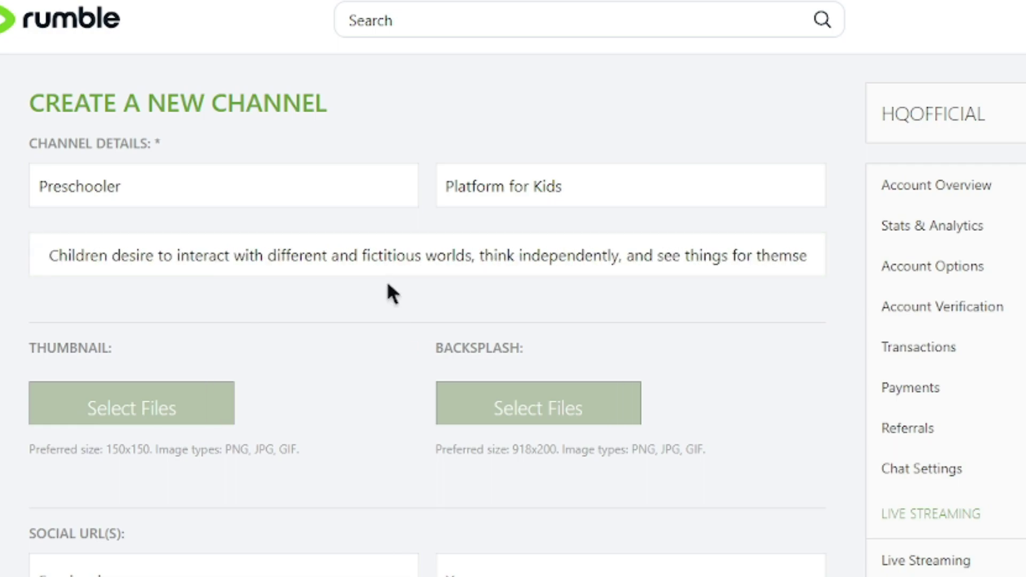
{"action": "scroll", "coordinate": [388, 282], "scroll_direction": "down", "scroll_amount": 3}
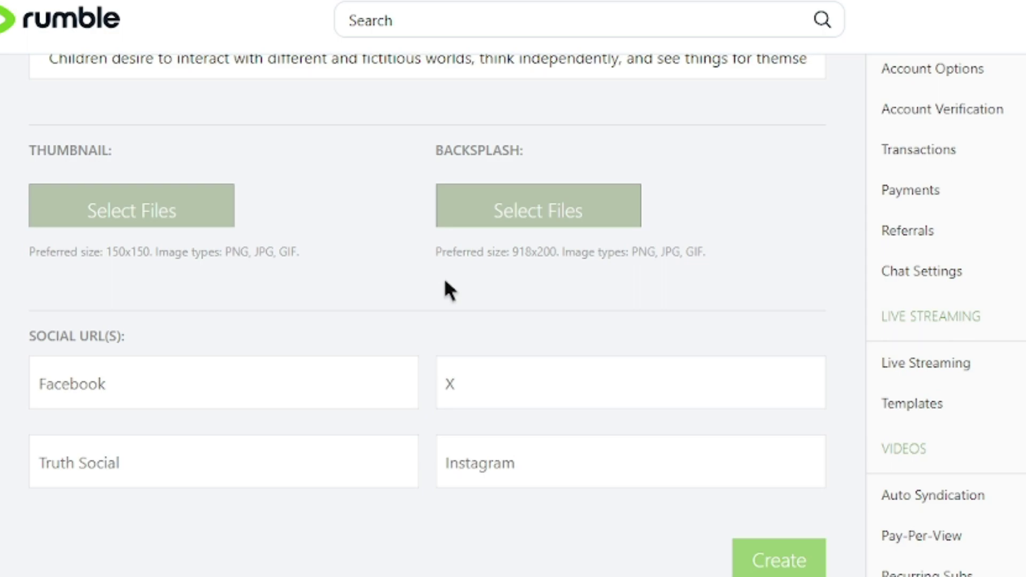
{"action": "scroll", "coordinate": [444, 278], "scroll_direction": "down", "scroll_amount": 3}
{"action": "left_click", "coordinate": [756, 375]}
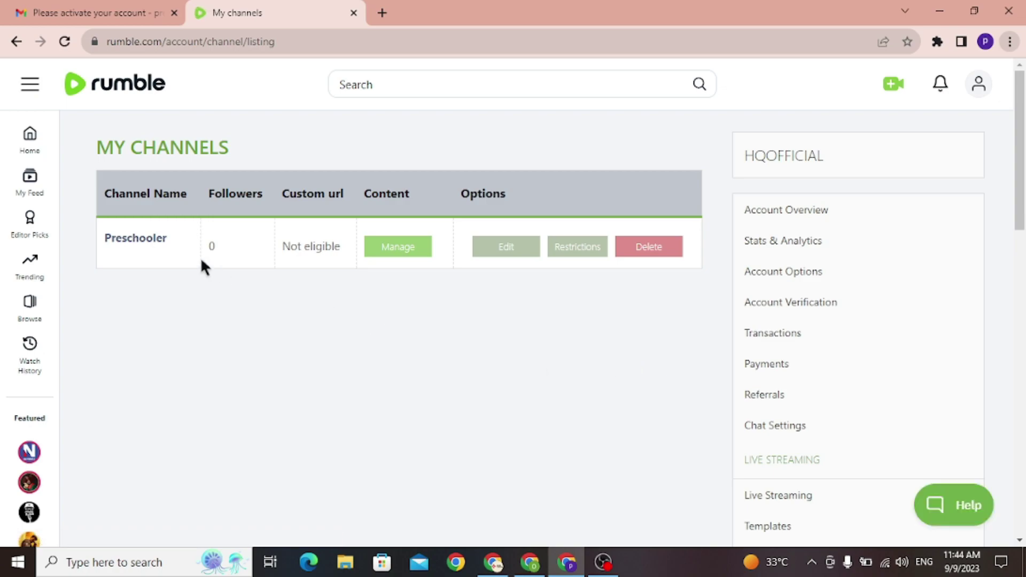
- View the Preschooler channel page, then return to My Channels via the account menu
{"action": "left_click", "coordinate": [155, 242]}
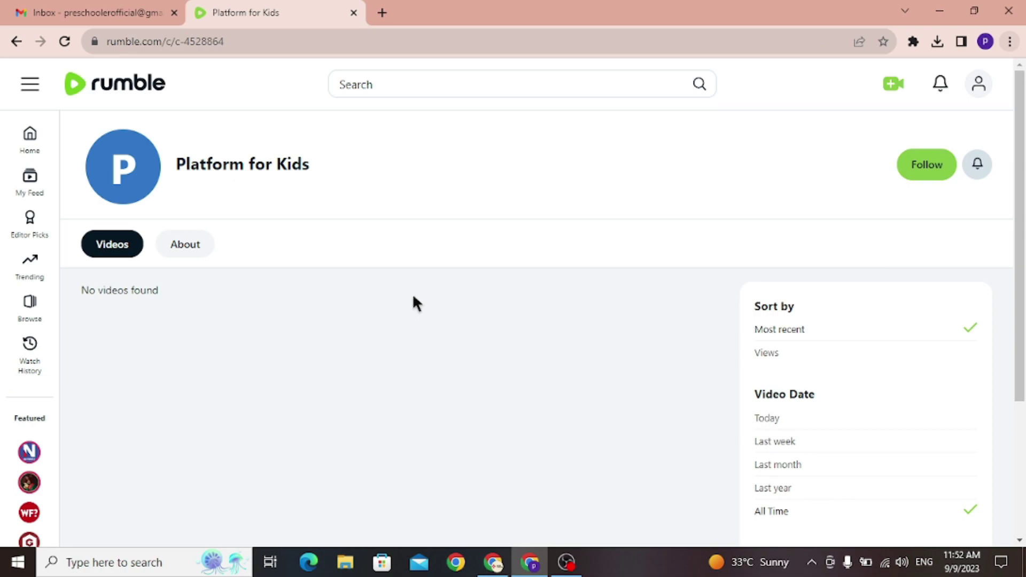
{"action": "left_click", "coordinate": [978, 85]}
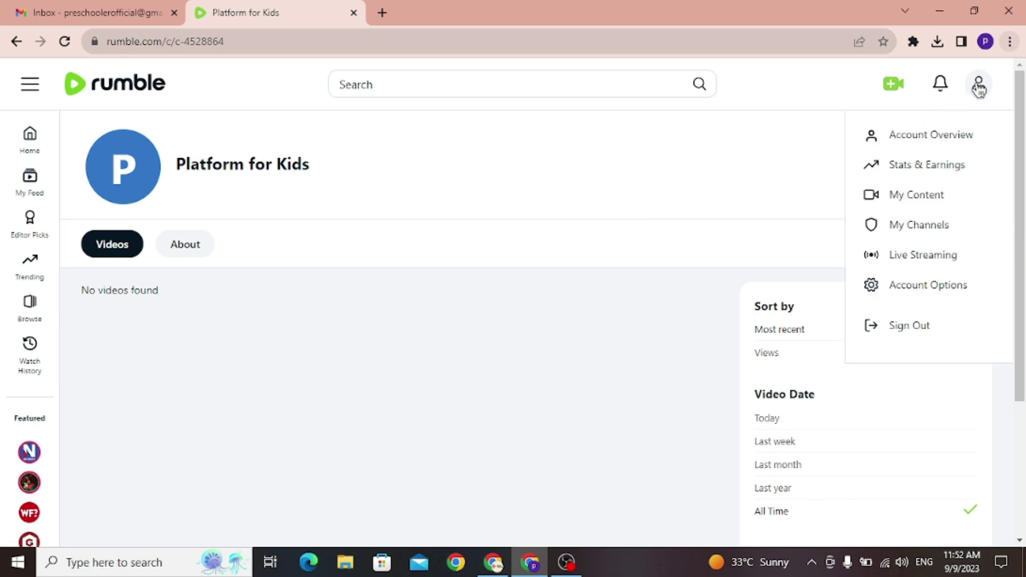
{"action": "left_click", "coordinate": [938, 231]}
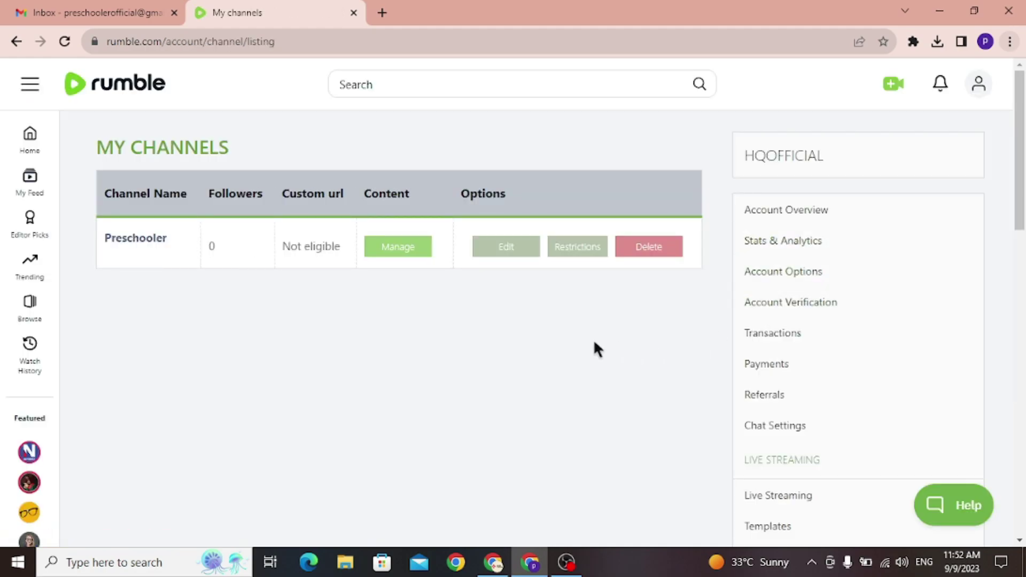
- Edit the Preschooler channel and set Logo (1) from Downloads as its thumbnail
{"action": "left_click", "coordinate": [496, 251]}
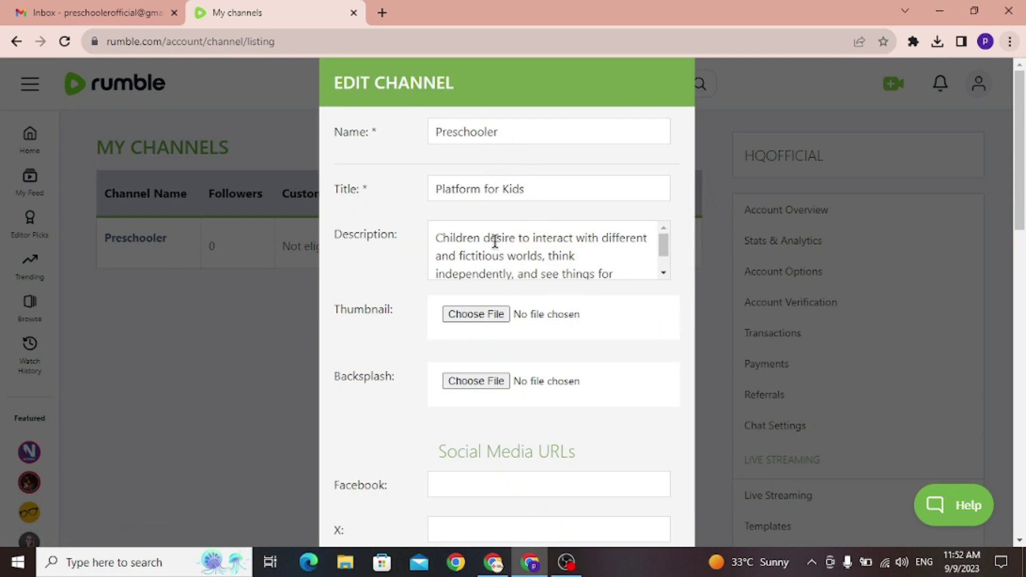
{"action": "scroll", "coordinate": [496, 241], "scroll_direction": "down", "scroll_amount": 2}
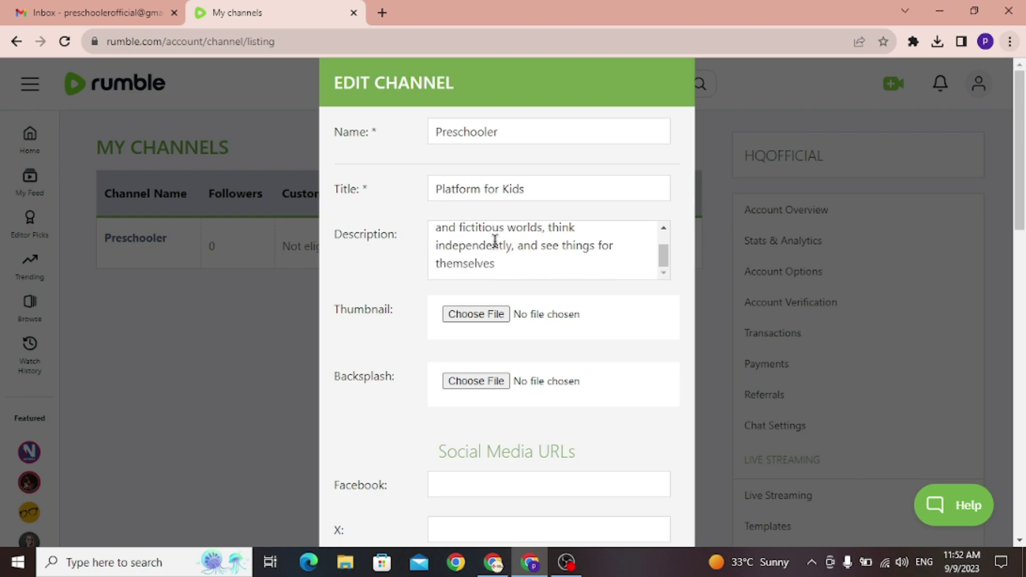
{"action": "left_click", "coordinate": [474, 314]}
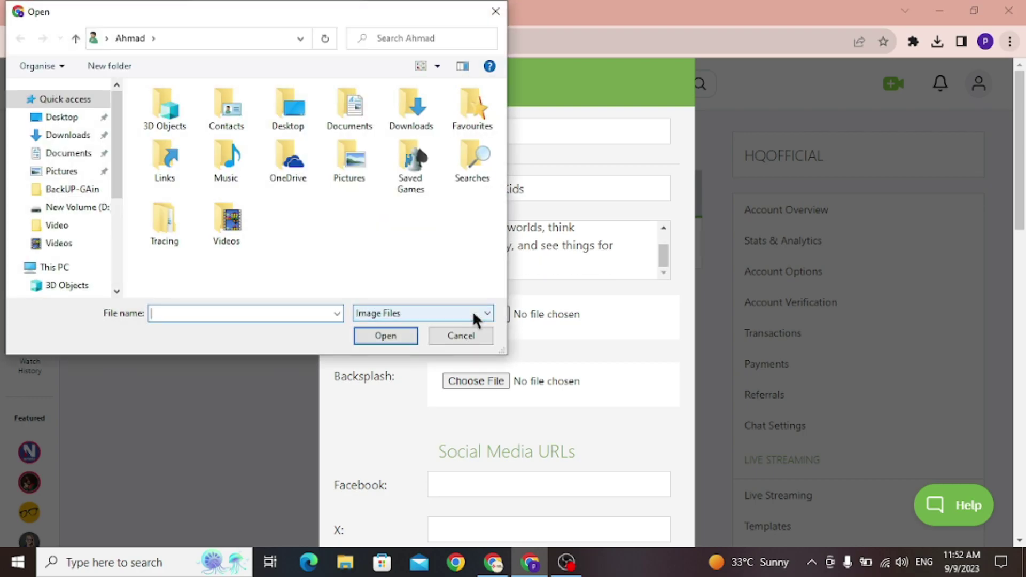
{"action": "left_click", "coordinate": [48, 135]}
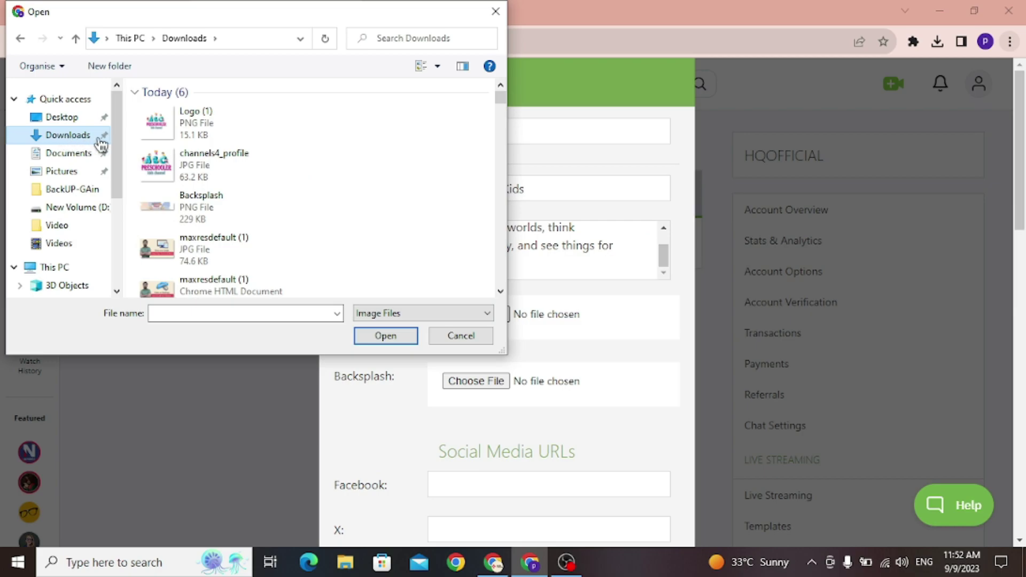
{"action": "left_click", "coordinate": [190, 128]}
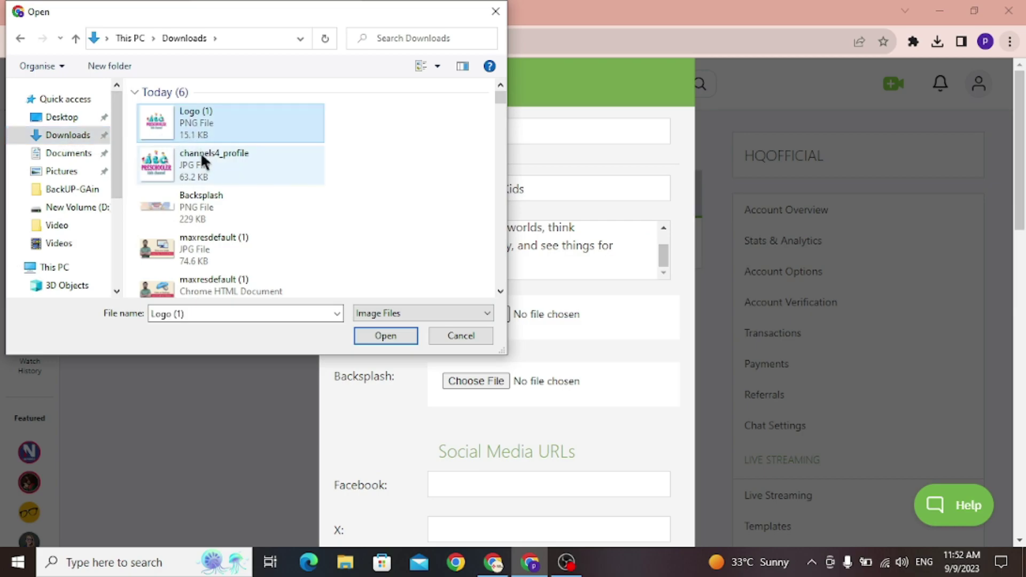
{"action": "left_click", "coordinate": [203, 154]}
{"action": "left_click", "coordinate": [206, 126]}
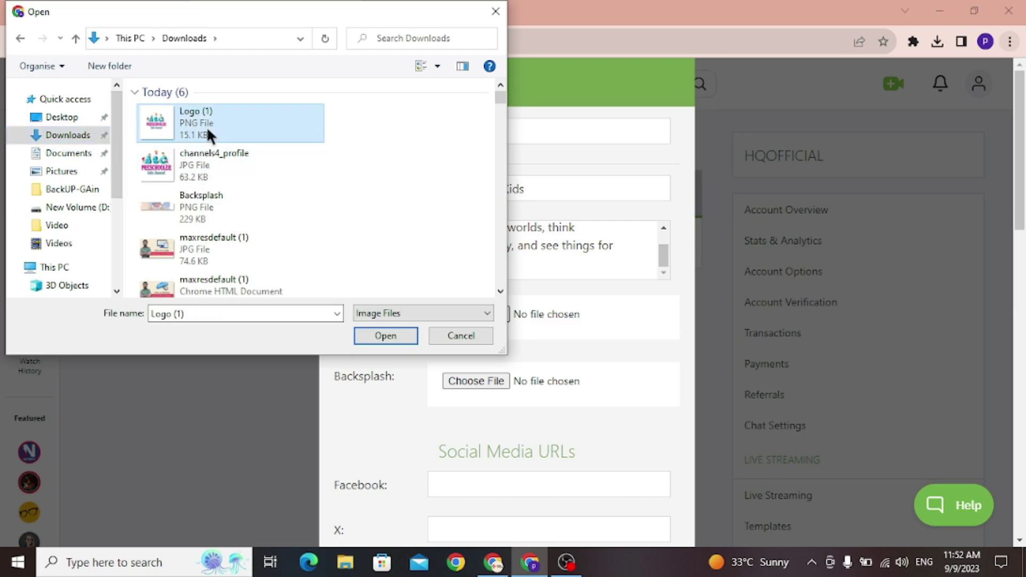
{"action": "left_click", "coordinate": [373, 335]}
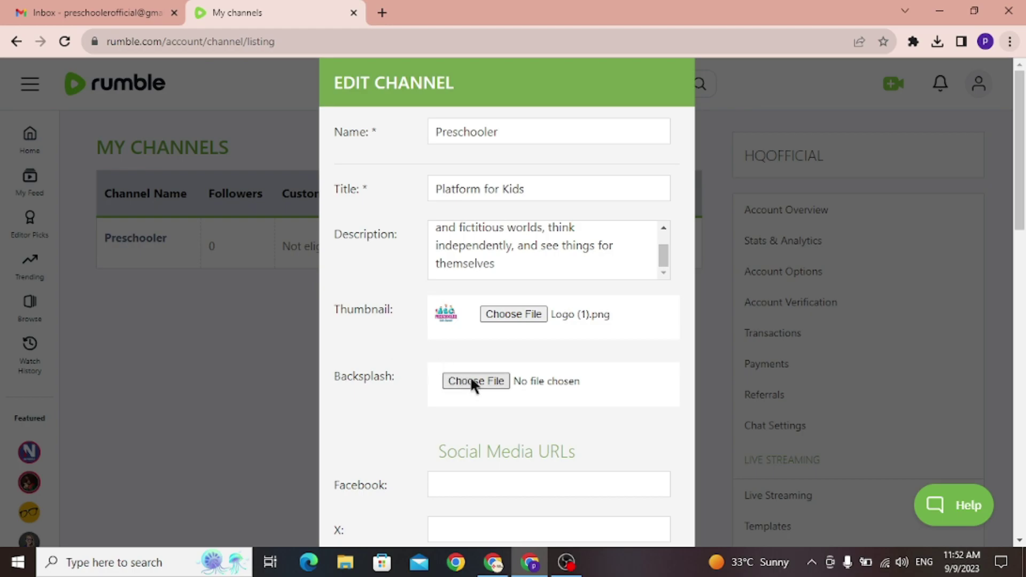
- Set the Backsplash image as the channel backsplash and save the changes
{"action": "left_click", "coordinate": [486, 383]}
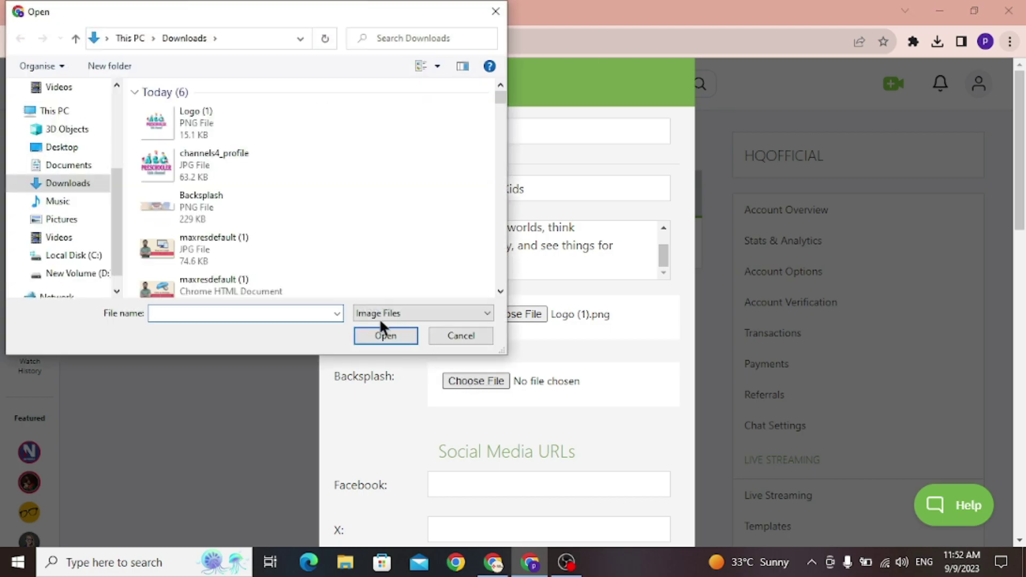
{"action": "left_click", "coordinate": [225, 206]}
{"action": "left_click", "coordinate": [366, 334]}
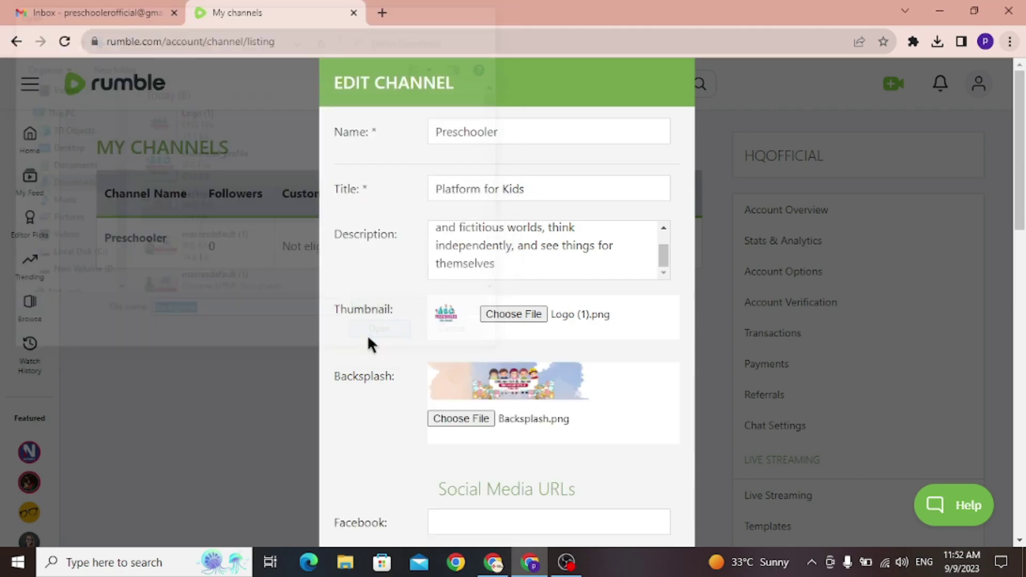
{"action": "scroll", "coordinate": [465, 361], "scroll_direction": "down", "scroll_amount": 3}
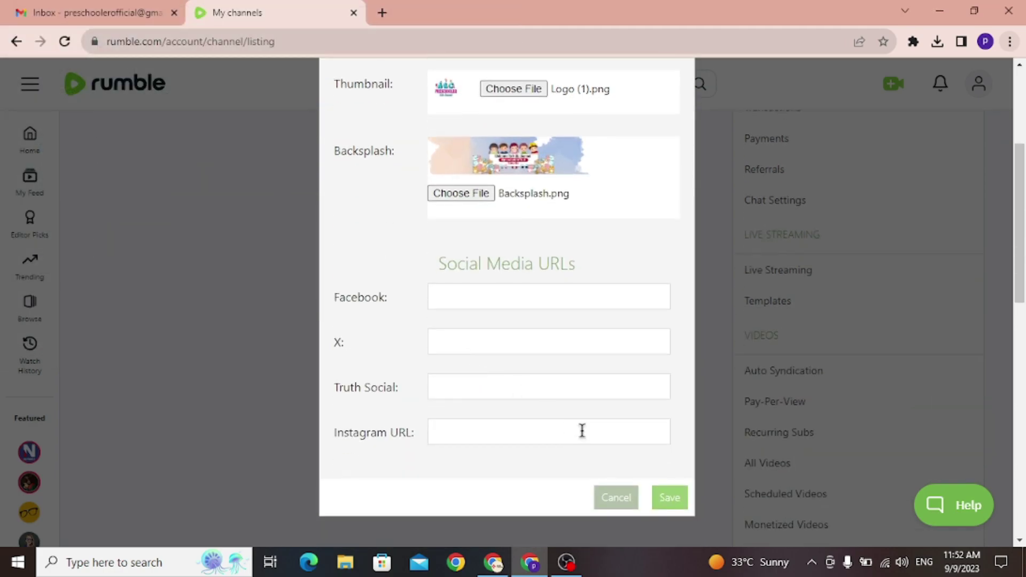
{"action": "left_click", "coordinate": [670, 502]}
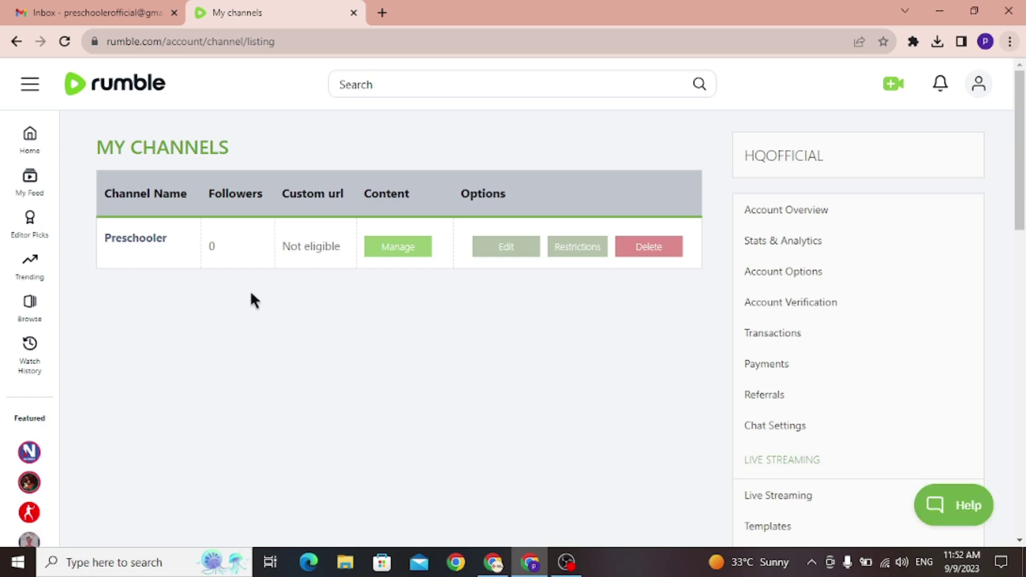
- Review the Account Verification page showing NOT VERIFIED status and the cash-out note
{"action": "left_click", "coordinate": [133, 244]}
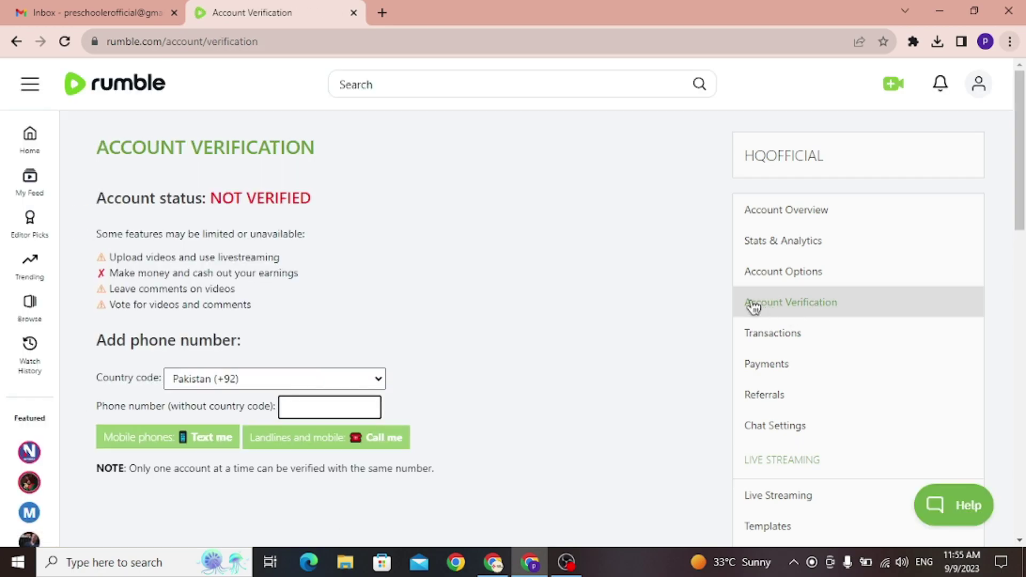
{"action": "left_click_drag", "start_coordinate": [313, 197], "coordinate": [219, 192]}
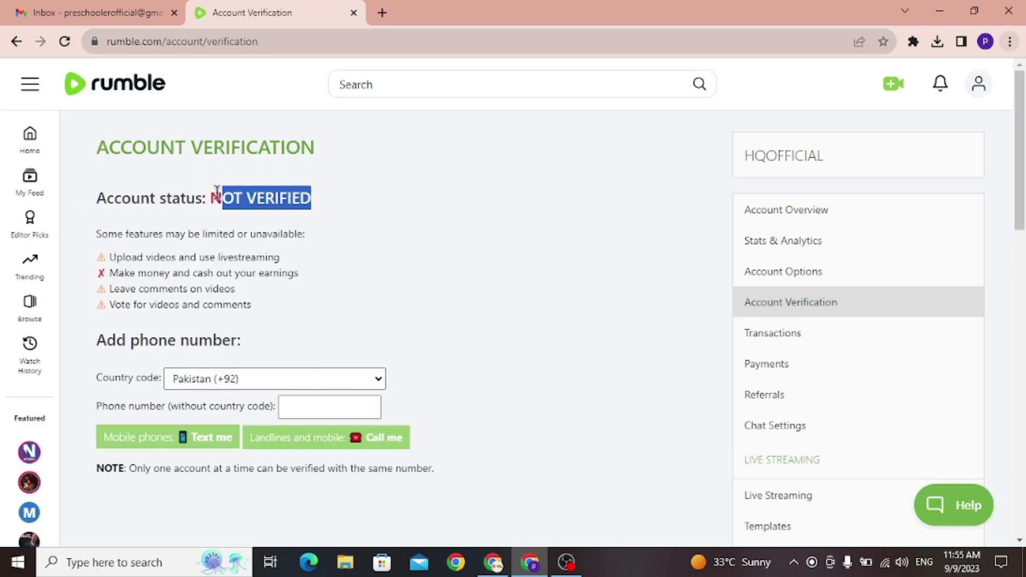
{"action": "left_click", "coordinate": [289, 198]}
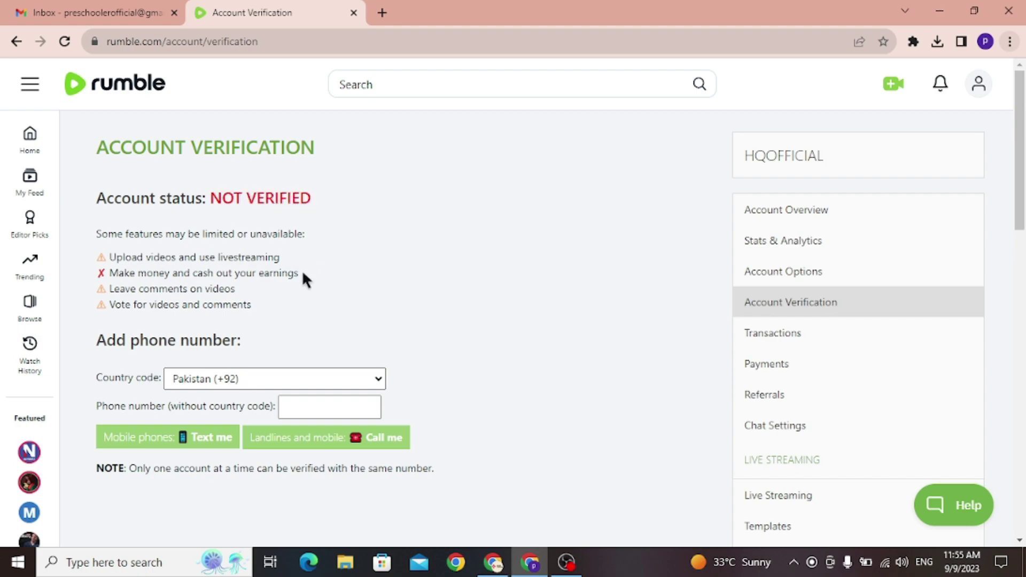
{"action": "left_click_drag", "start_coordinate": [303, 273], "coordinate": [108, 272]}
{"action": "left_click", "coordinate": [321, 292]}
- Request a text code to the Pakistani number and acknowledge the service-unavailable alert
{"action": "left_click", "coordinate": [292, 407]}
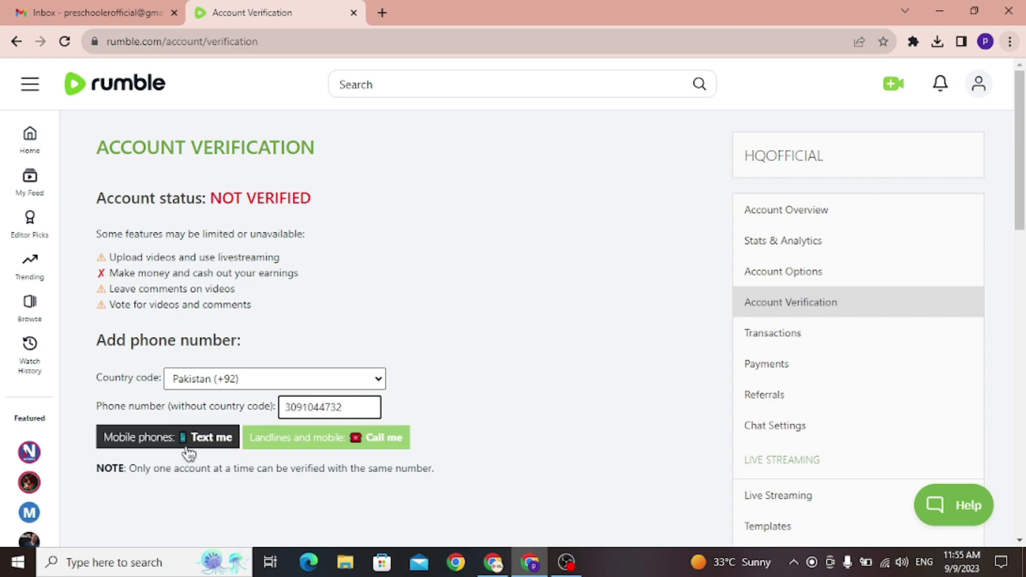
{"action": "left_click", "coordinate": [187, 449]}
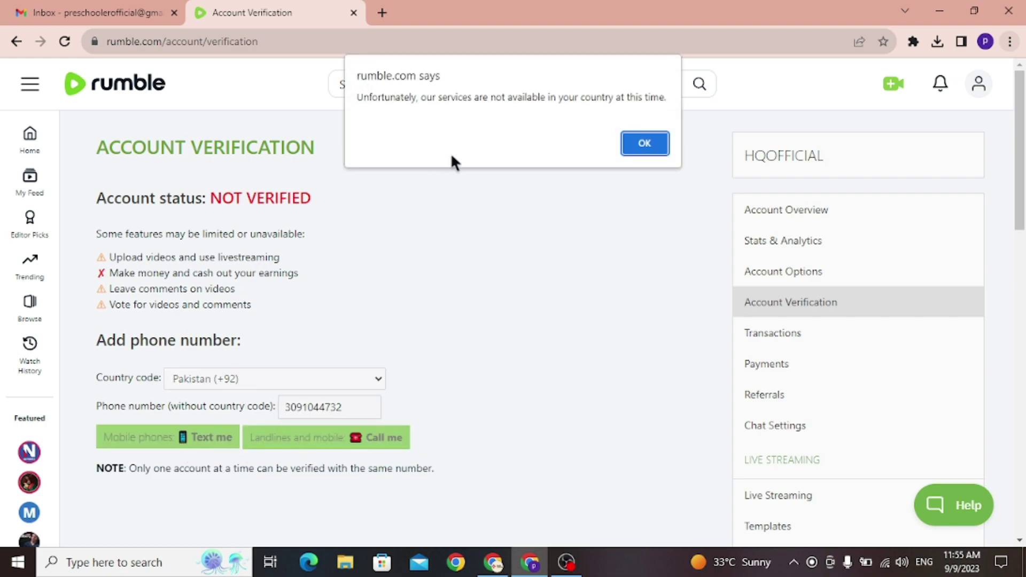
{"action": "left_click_drag", "start_coordinate": [665, 96], "coordinate": [362, 89]}
{"action": "left_click", "coordinate": [484, 97]}
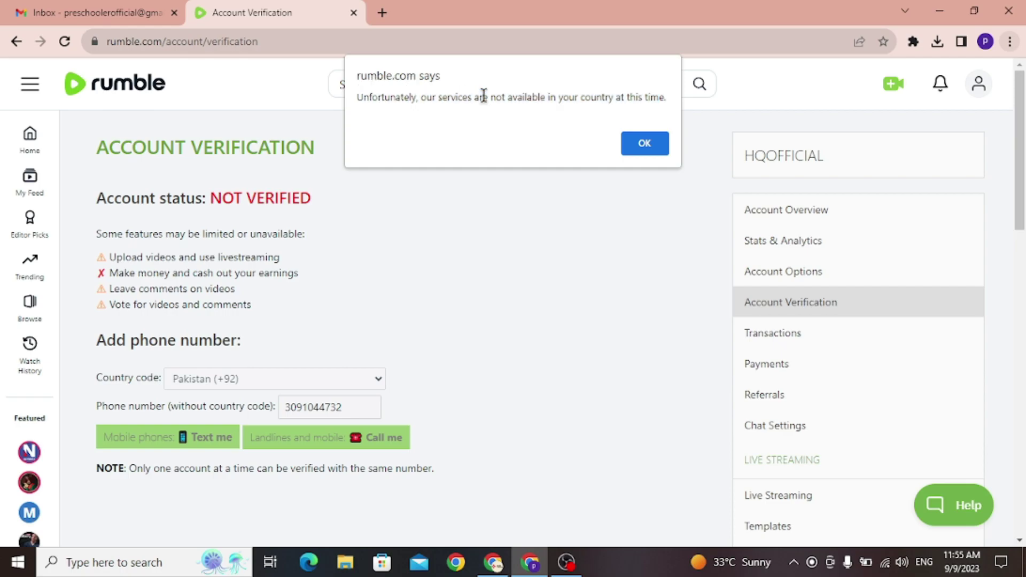
{"action": "left_click", "coordinate": [640, 149]}
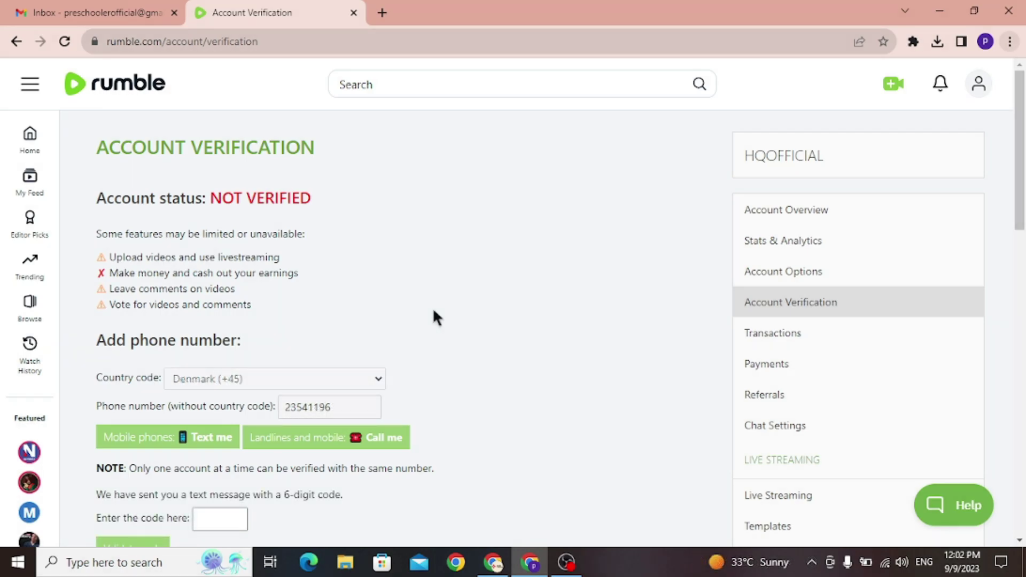
{"action": "scroll", "coordinate": [433, 317], "scroll_direction": "down", "scroll_amount": 2}
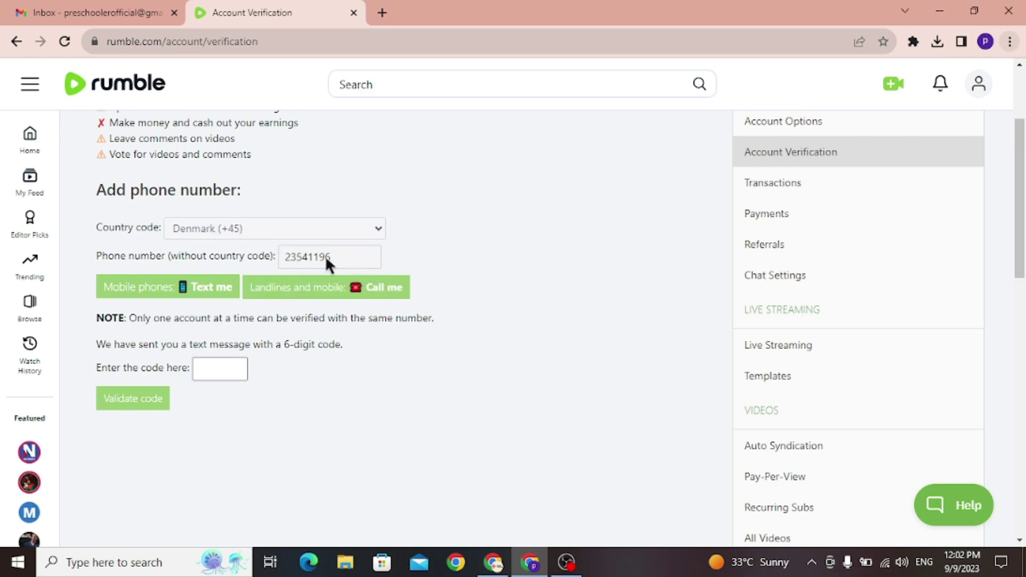
- Paste the texted six-digit code, validate it and acknowledge the success alert
{"action": "left_click", "coordinate": [227, 367]}
{"action": "right_click", "coordinate": [222, 367]}
{"action": "left_click", "coordinate": [286, 228]}
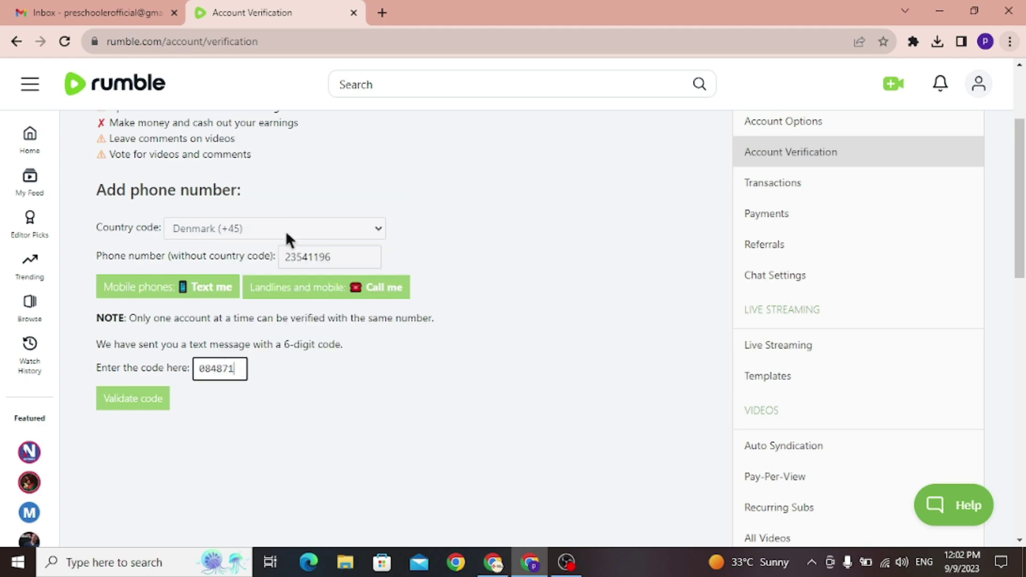
{"action": "left_click", "coordinate": [152, 403]}
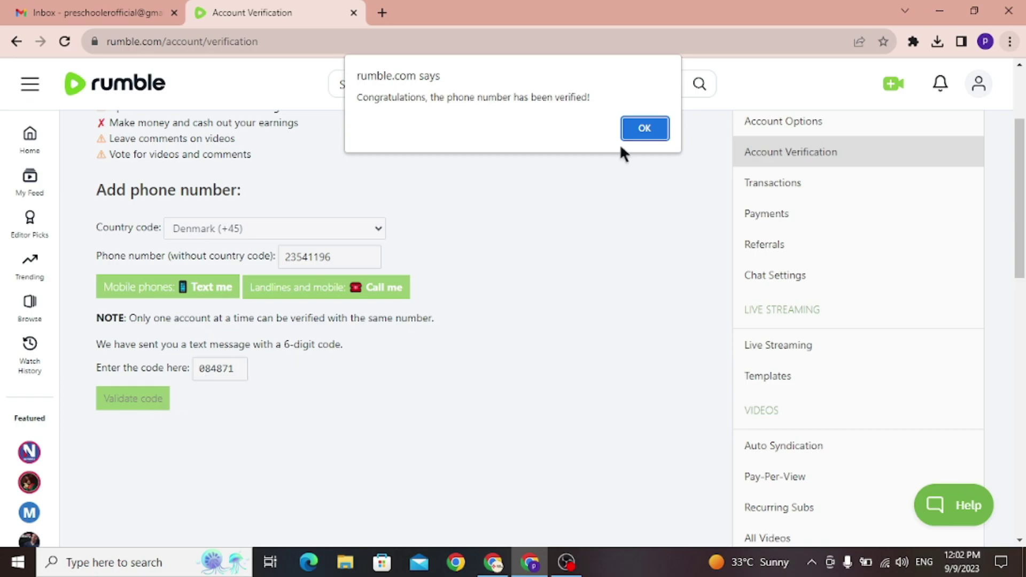
{"action": "left_click", "coordinate": [637, 131]}
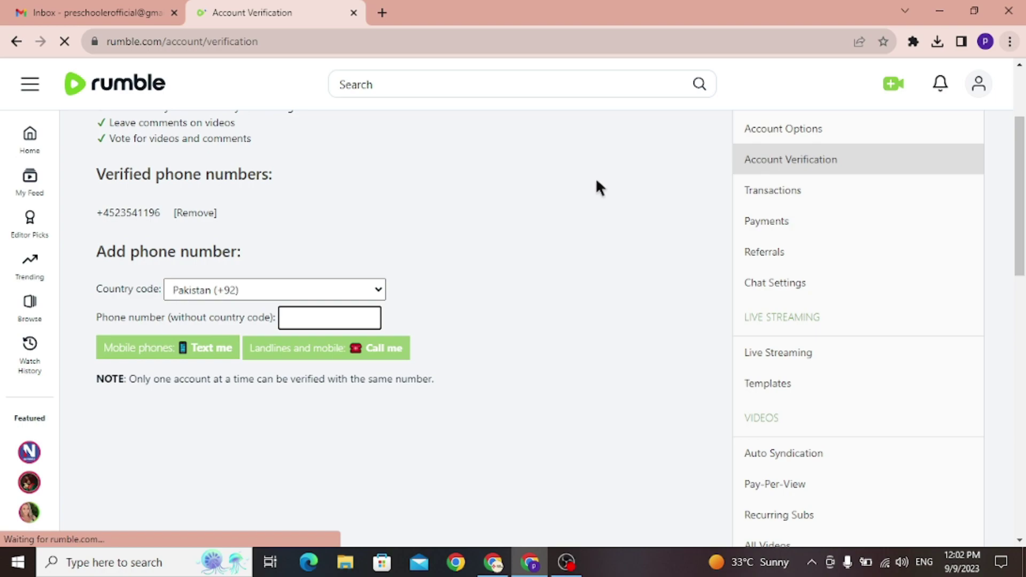
{"action": "left_click_drag", "start_coordinate": [318, 147], "coordinate": [103, 148]}
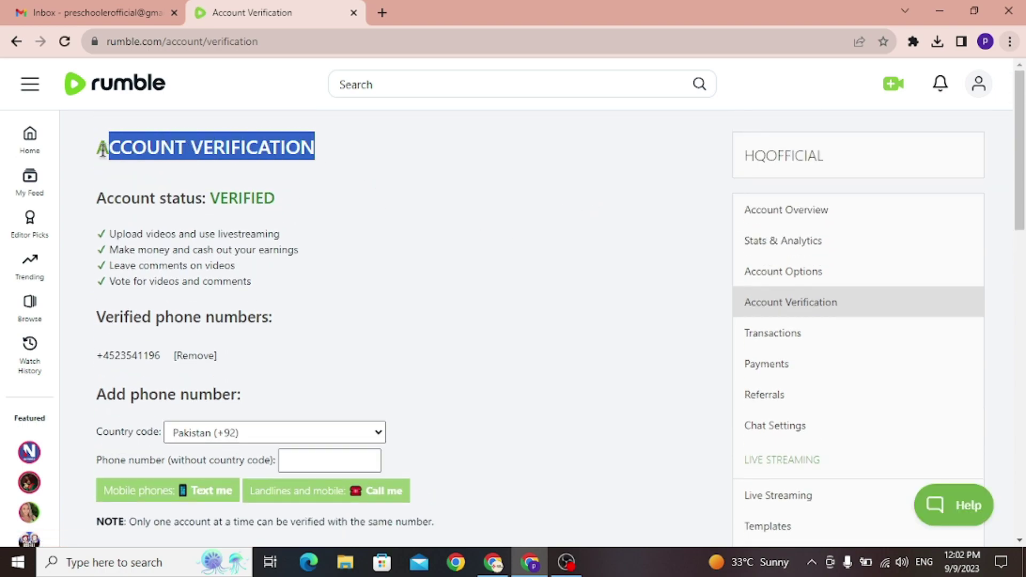
{"action": "left_click", "coordinate": [306, 193]}
{"action": "left_click_drag", "start_coordinate": [282, 200], "coordinate": [90, 191]}
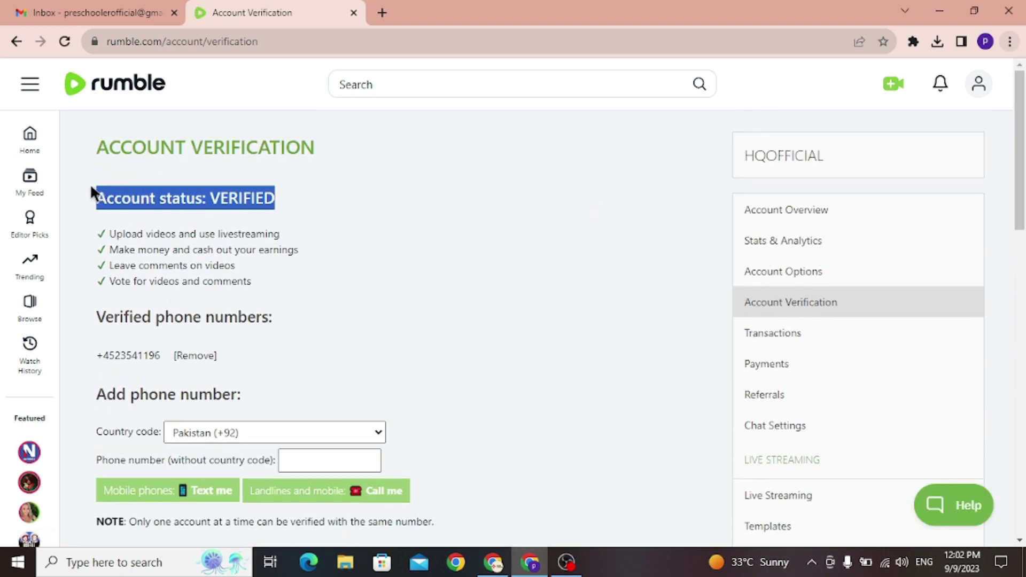
{"action": "left_click", "coordinate": [377, 218]}
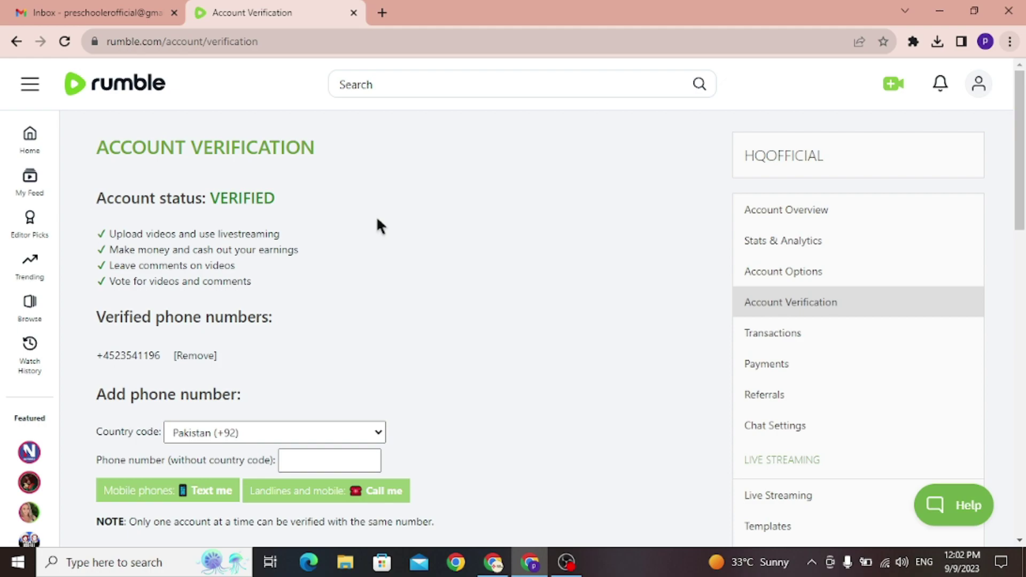